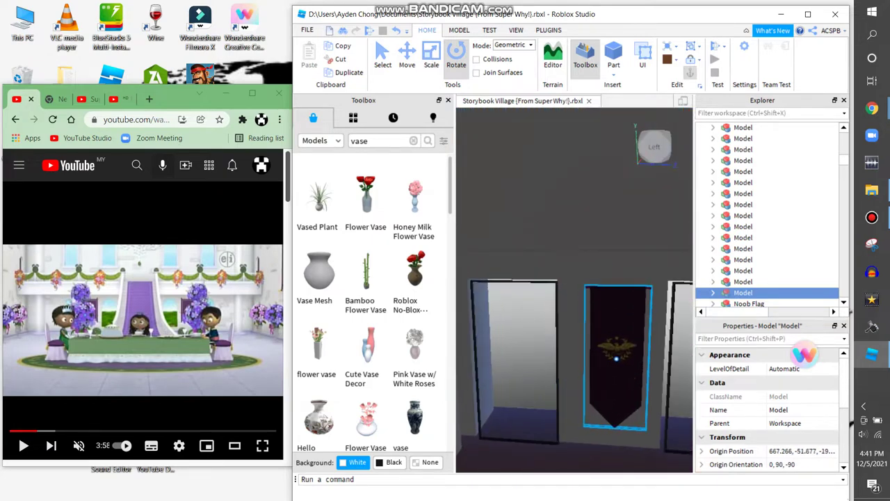
# Move the duplicated eagle banner to the wall between the windows on the opposite side of the staircase
pyautogui.hotkey('ctrl', '2')
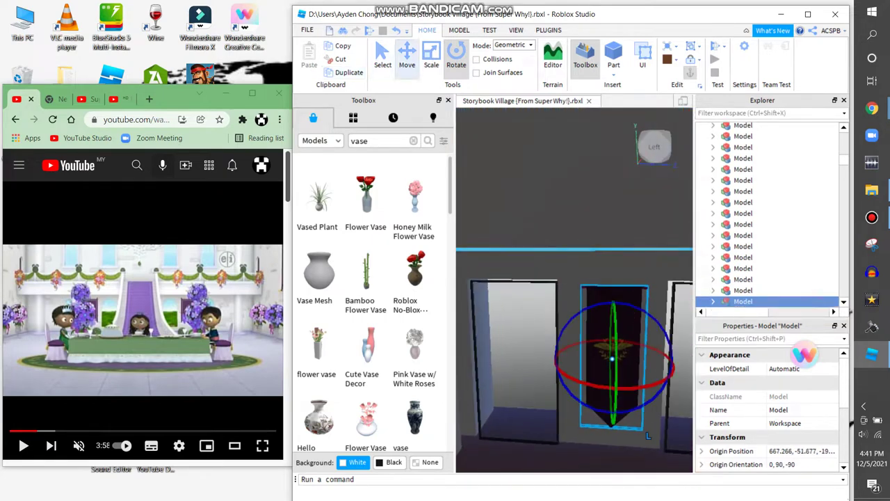
pyautogui.press('f')
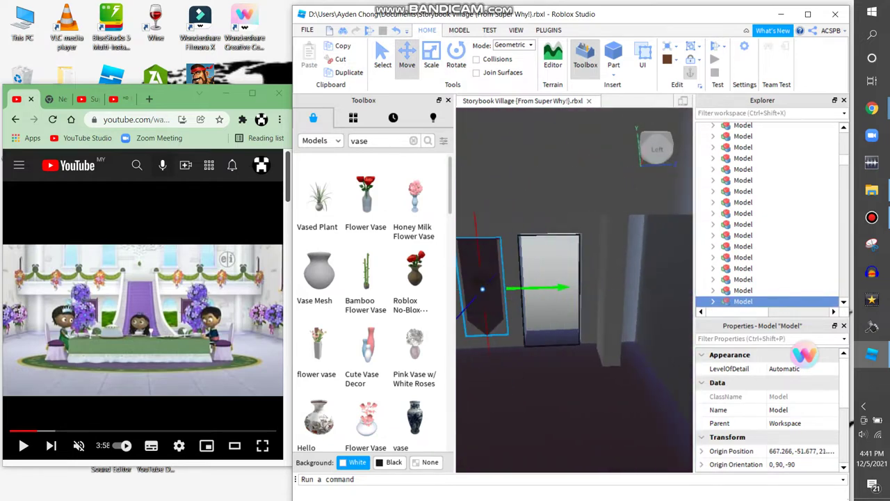
# Examine the hall from the banquet table up to the balcony to check the banners' placement and the balcony ends
pyautogui.press('s')
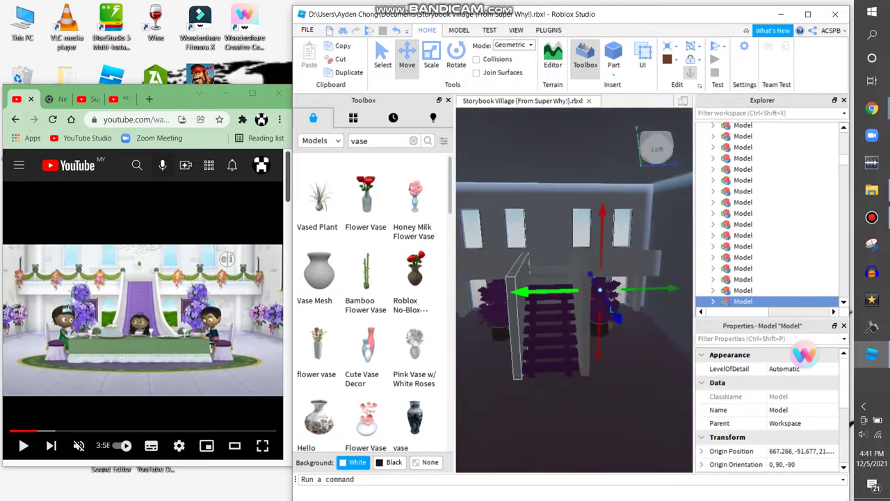
pyautogui.press('w')
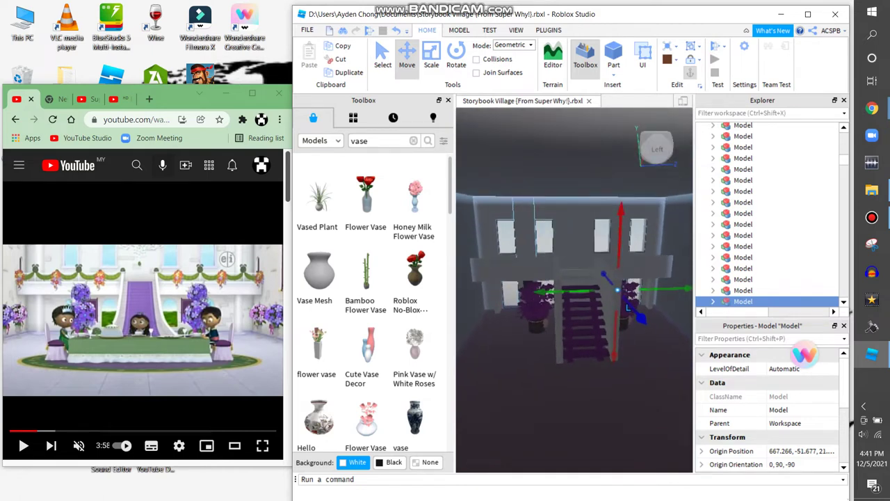
pyautogui.press('s')
pyautogui.press('s')
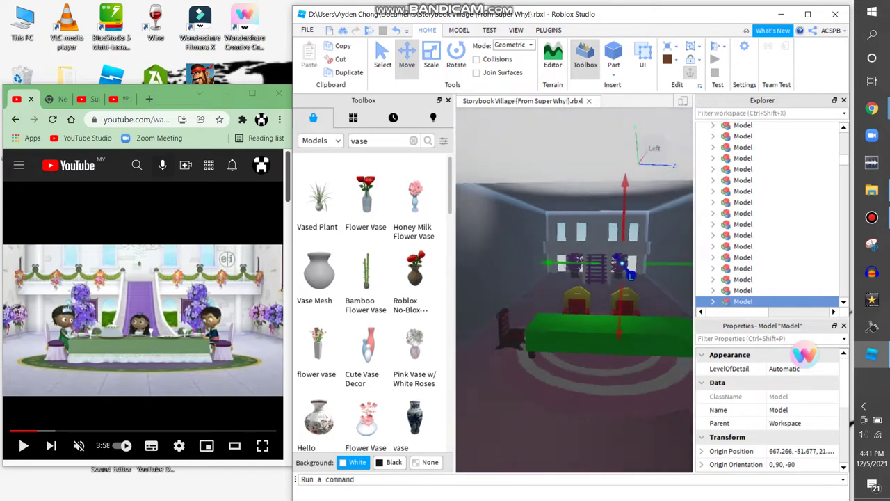
pyautogui.press('w')
pyautogui.press('w')
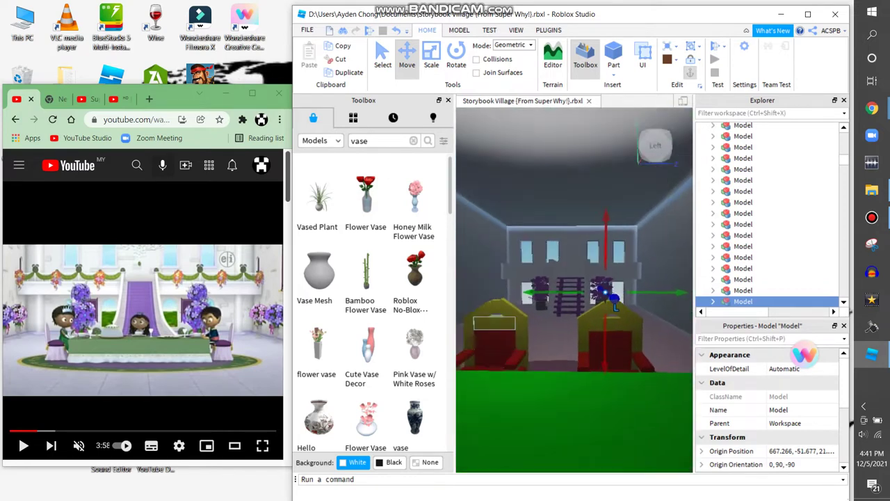
pyautogui.press('w')
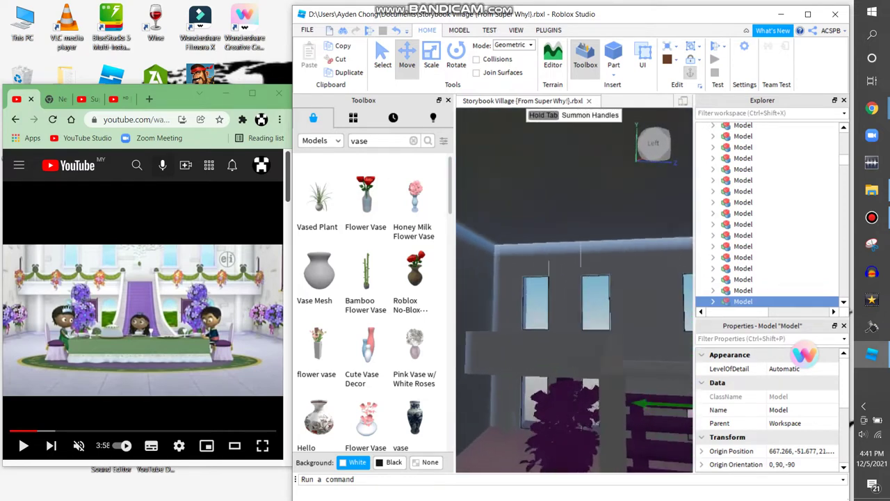
pyautogui.press('w')
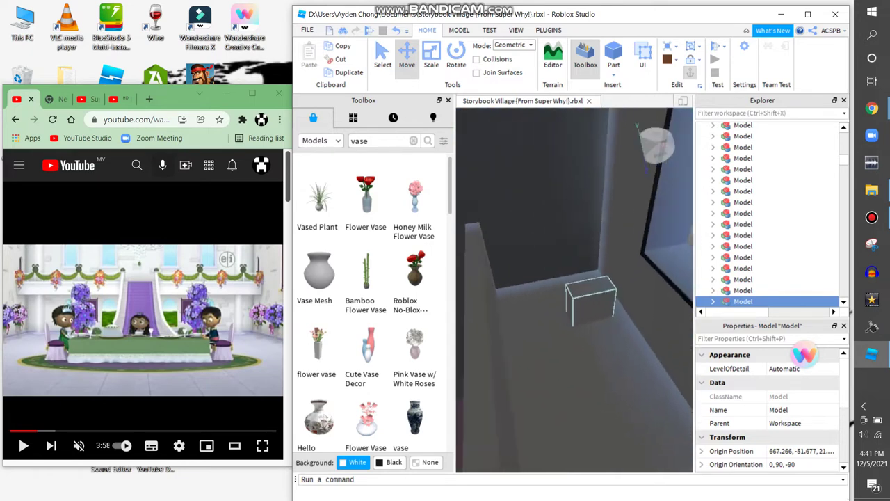
# Search the model library for "door" and place a dark door model near the end of the balcony
pyautogui.click(575, 298)
pyautogui.moveTo(599, 449); pyautogui.dragTo(570, 438, button='right')
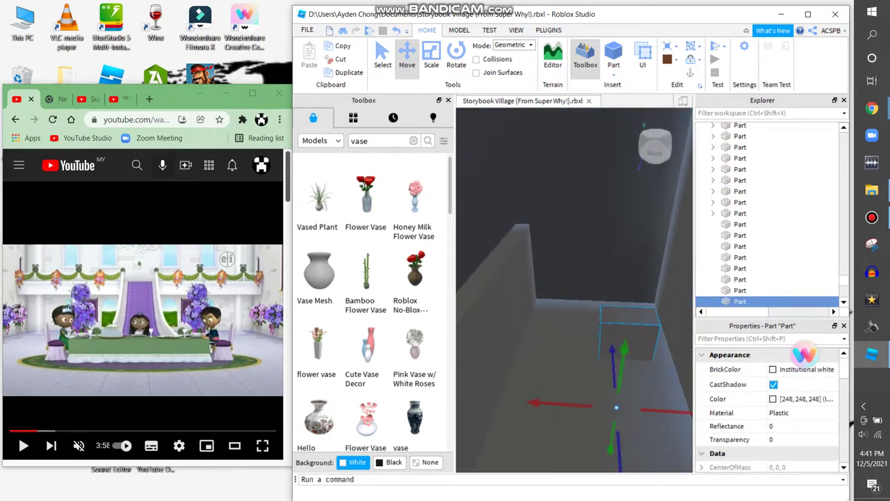
pyautogui.click(413, 140)
pyautogui.write('door')
pyautogui.press('Return')
pyautogui.moveTo(598, 436); pyautogui.dragTo(610, 439, button='right')
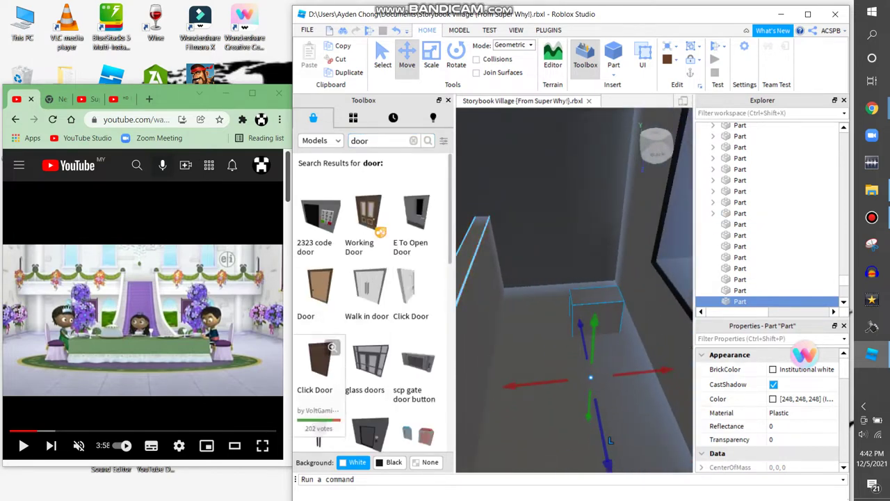
pyautogui.click(540, 273)
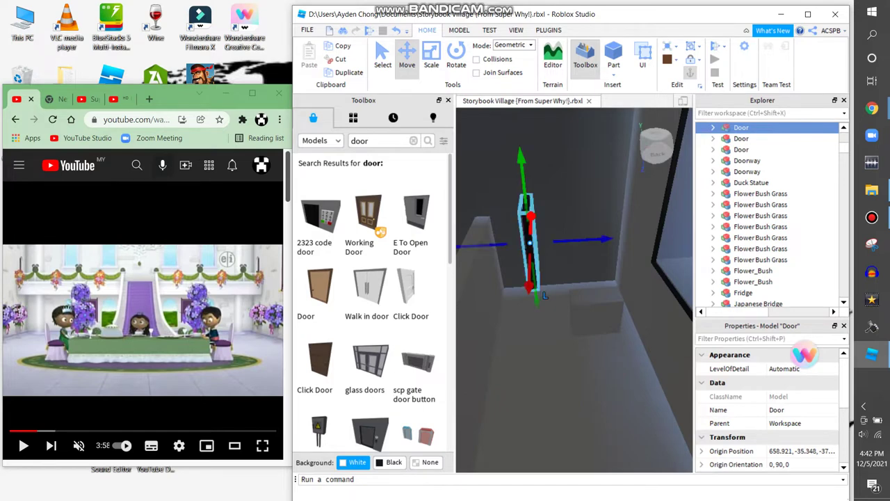
# Rotate the door to an orientation of 0, 0, 0 and set it against the balcony's end wall
pyautogui.hotkey('ctrl', '3')
pyautogui.moveTo(532, 254); pyautogui.dragTo(559, 242)
pyautogui.moveTo(559, 242); pyautogui.dragTo(550, 319, button='right')
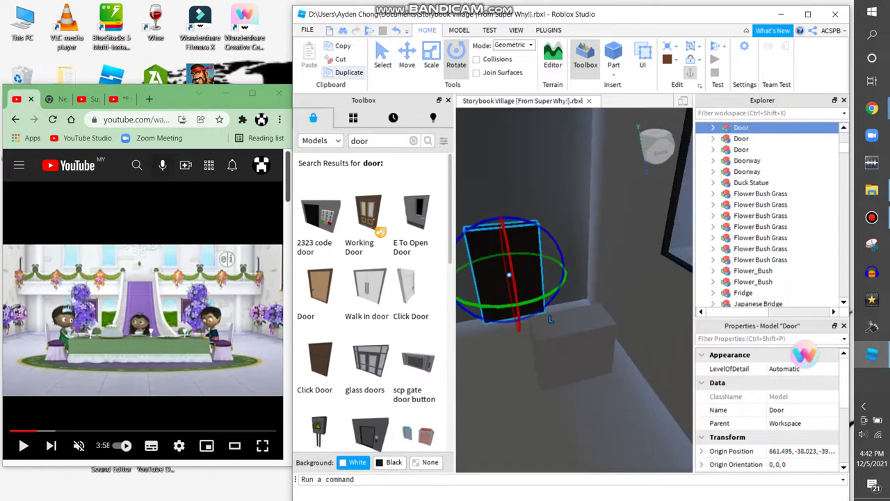
# Duplicate the door, turn the copy to face the other way, and move one door to the opposite balcony end
pyautogui.moveTo(560, 264); pyautogui.dragTo(537, 255)
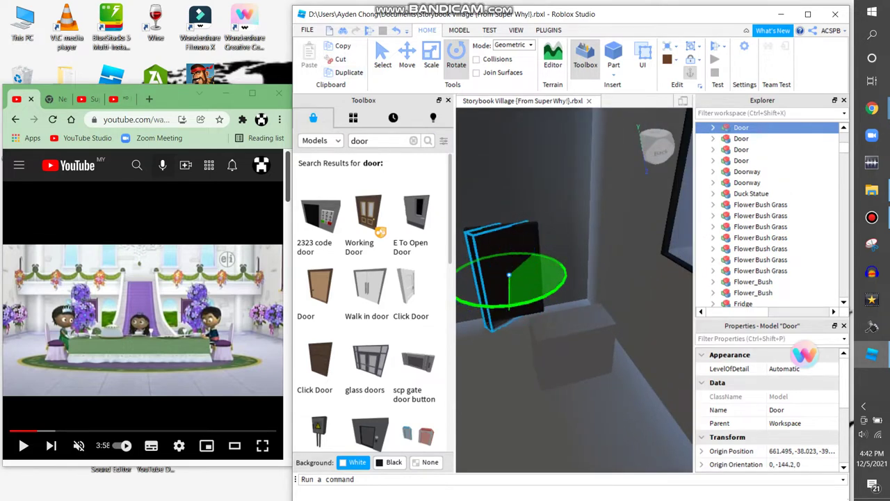
pyautogui.click(516, 295)
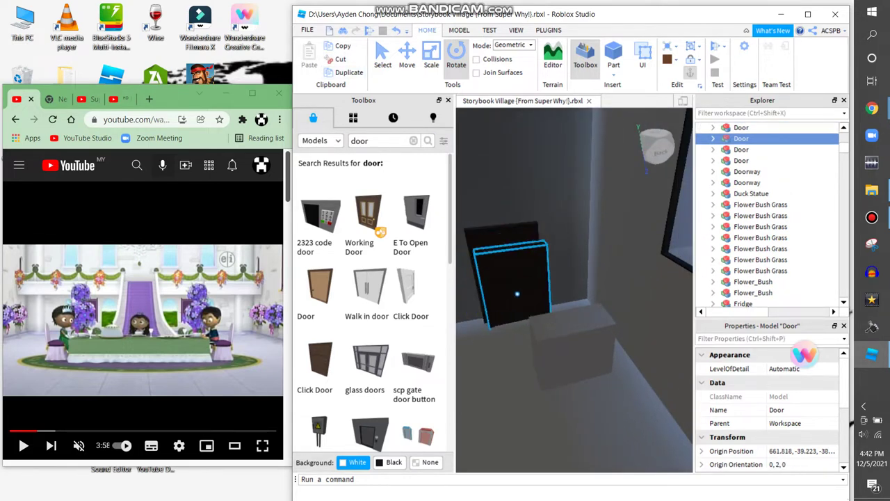
pyautogui.moveTo(575, 290); pyautogui.dragTo(508, 251, button='right')
pyautogui.hotkey('ctrl', '2')
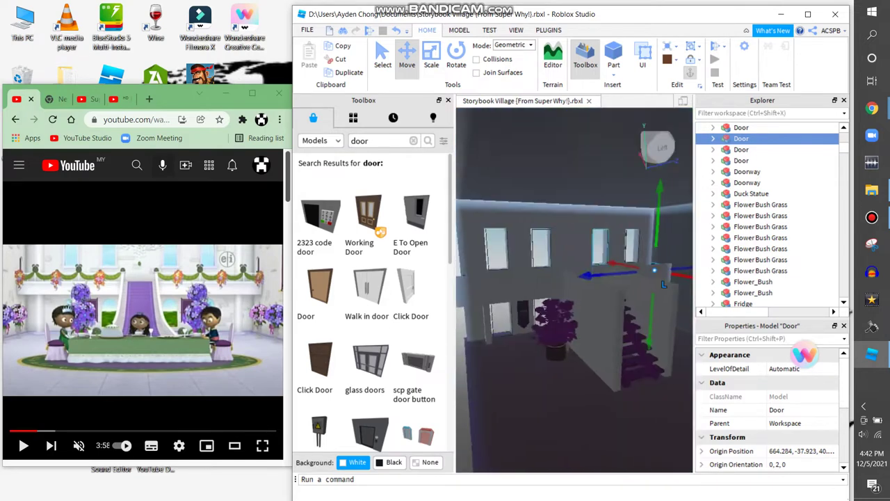
# Delete the small door at the opposite end of the balcony
pyautogui.press('w')
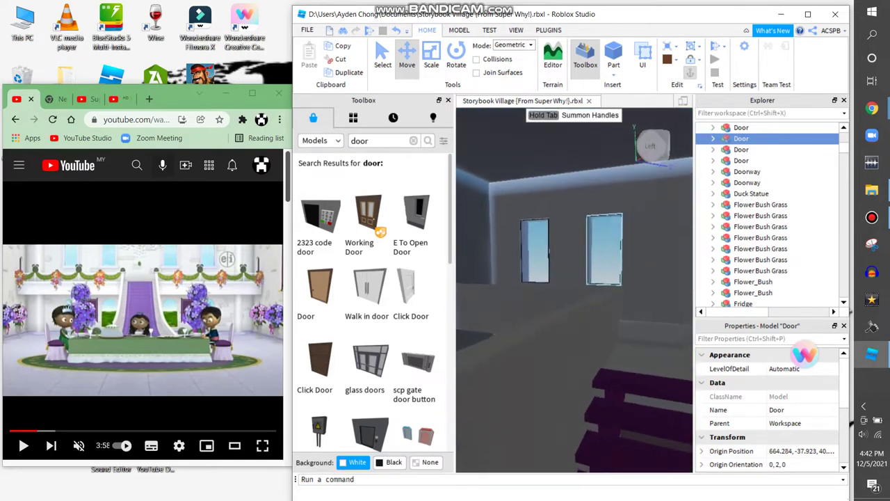
pyautogui.press('w')
pyautogui.click(545, 315)
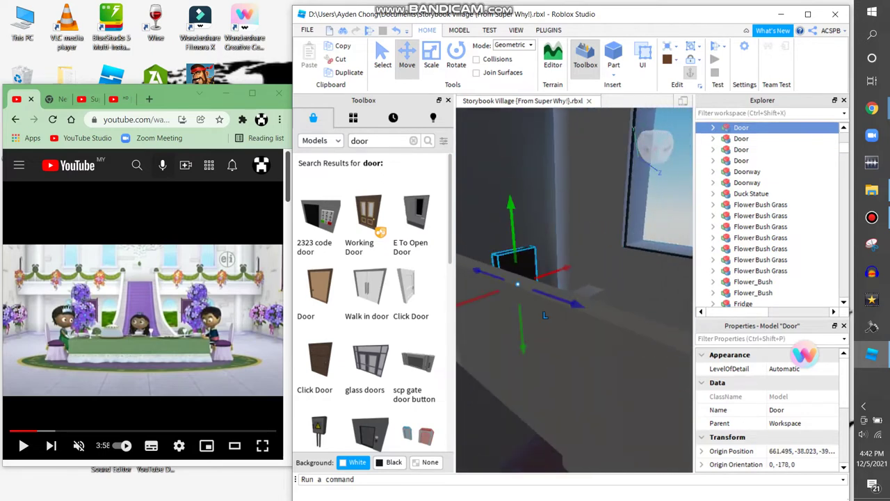
pyautogui.moveTo(545, 315); pyautogui.dragTo(508, 316, button='right')
pyautogui.rightClick(508, 316)
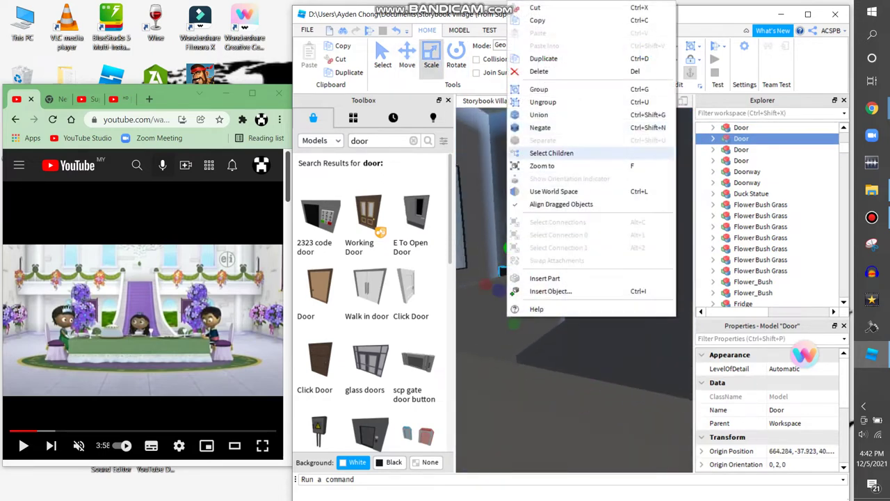
pyautogui.click(539, 71)
pyautogui.moveTo(505, 358); pyautogui.dragTo(505, 358, button='right')
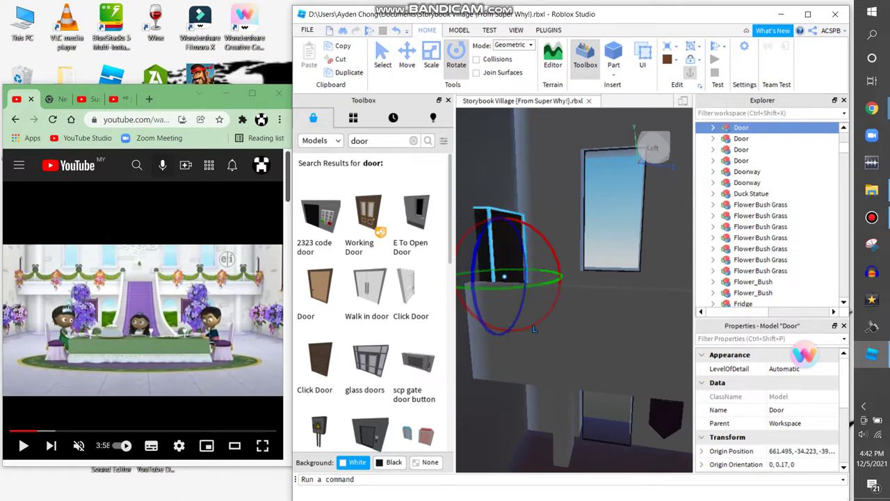
# Rotate the duplicated balcony door by 180 degrees and move it to the wall at the opposite balcony end
pyautogui.click(516, 276)
pyautogui.moveTo(503, 329); pyautogui.dragTo(503, 330, button='right')
pyautogui.hotkey('ctrl', '2')
pyautogui.press('f')
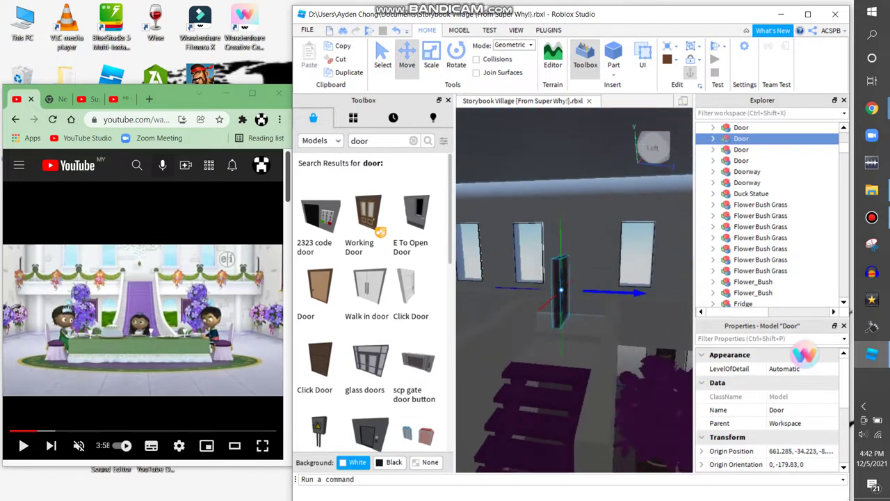
pyautogui.scroll(-5, 575, 290)
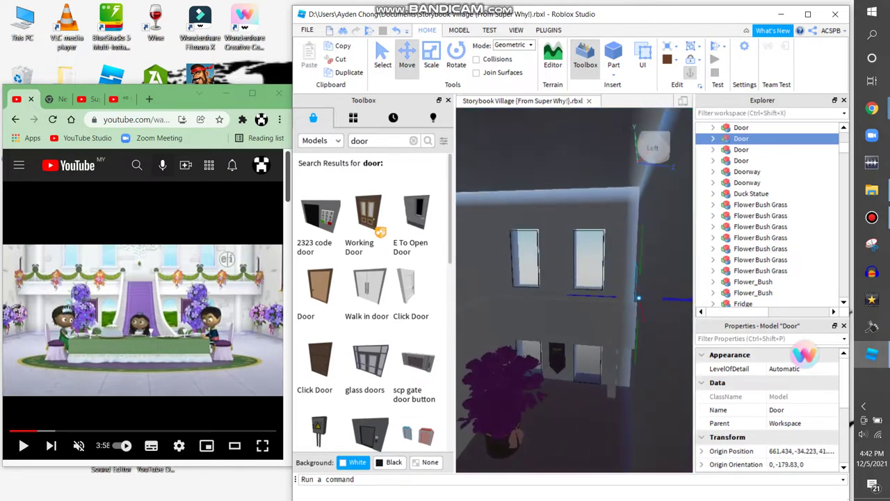
pyautogui.scroll(-8, 575, 289)
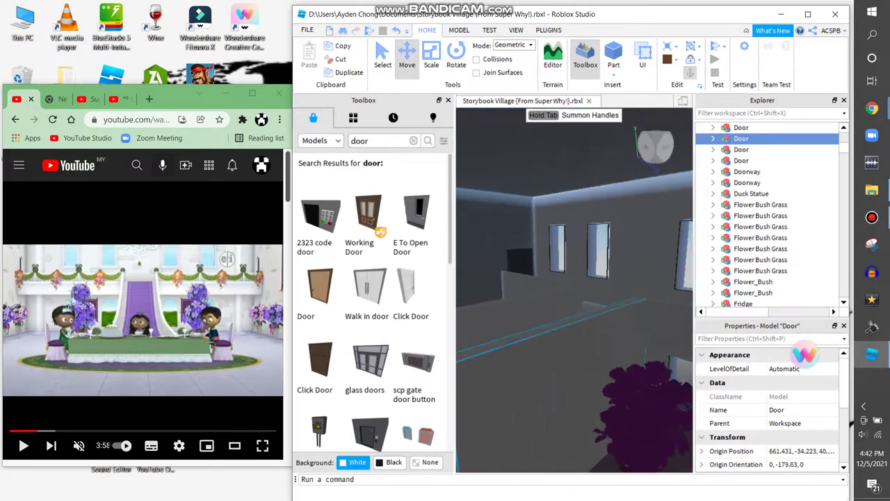
# Search the model library for "flower"
pyautogui.press('d')
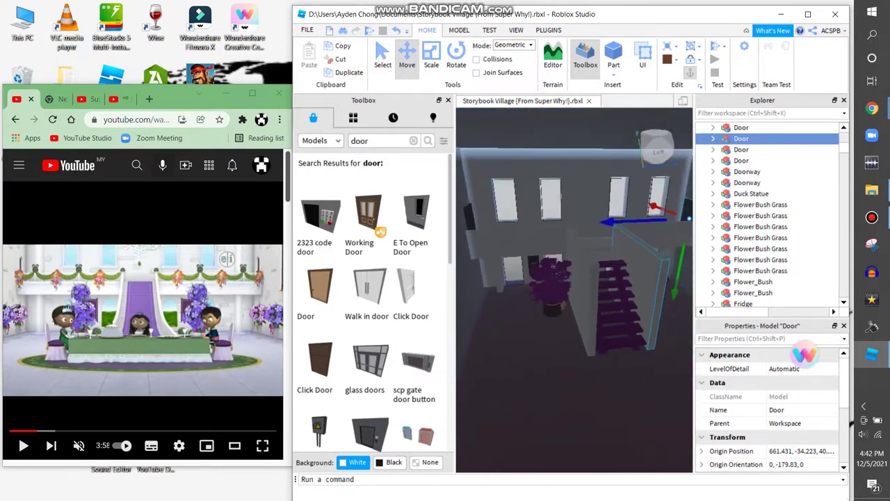
pyautogui.scroll(-5, 575, 289)
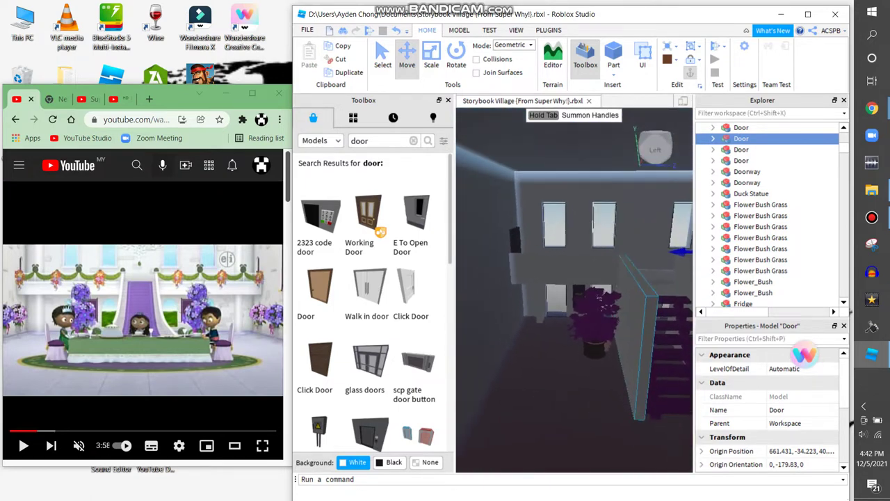
pyautogui.scroll(6, 574, 290)
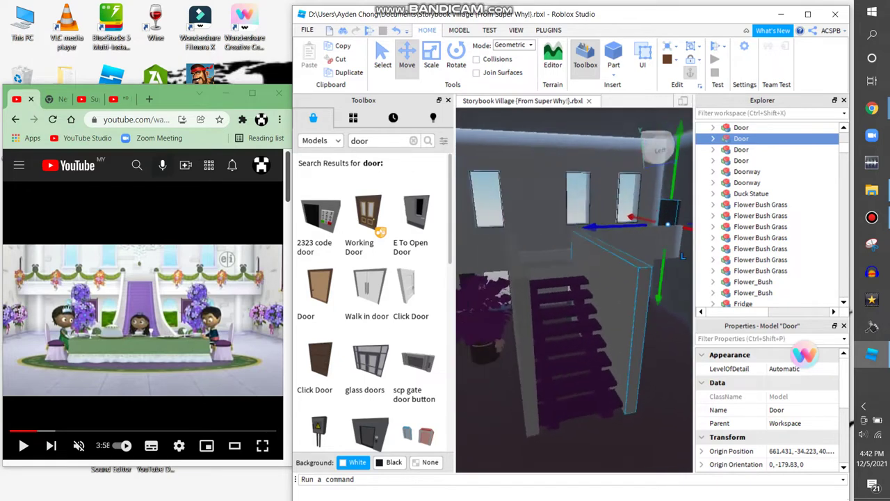
pyautogui.press('a')
pyautogui.click(413, 141)
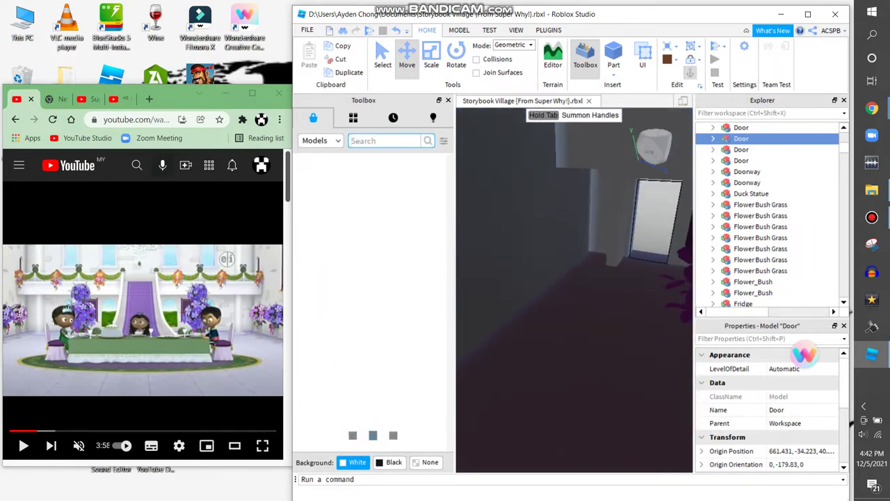
pyautogui.write('bou')
pyautogui.press('BackSpace')
pyautogui.press('BackSpace')
pyautogui.press('BackSpace')
pyautogui.write('bflower')
pyautogui.press('Return')
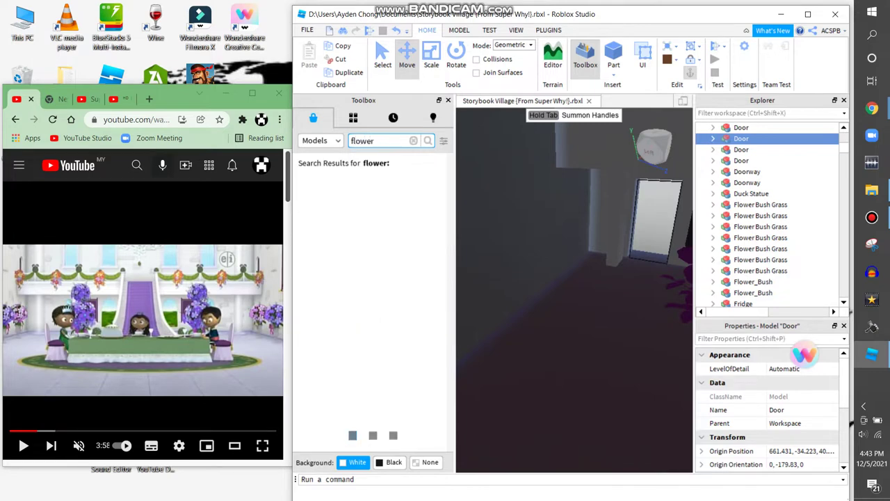
# Search the model library for "flower vase"
pyautogui.press('a')
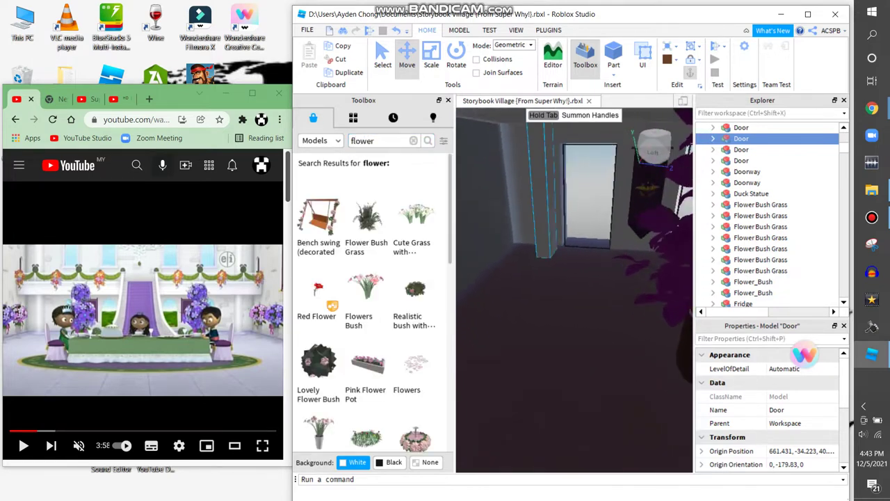
pyautogui.press('a')
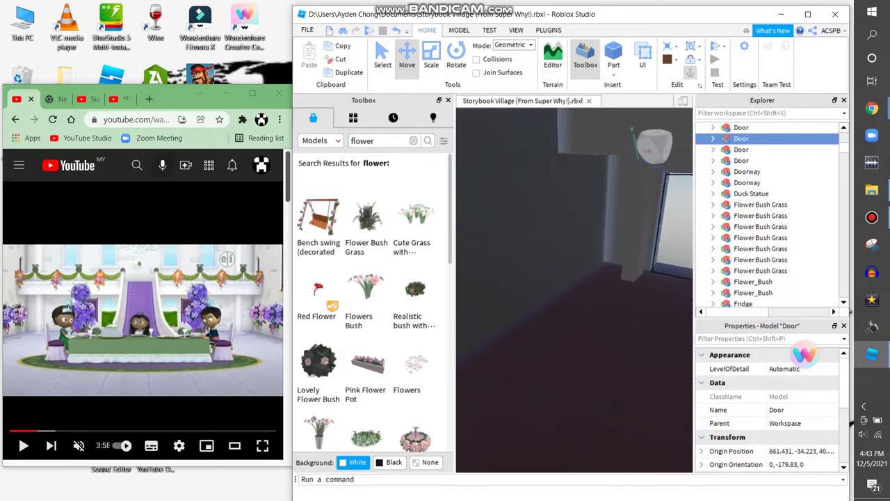
pyautogui.click(413, 140)
pyautogui.write('fl')
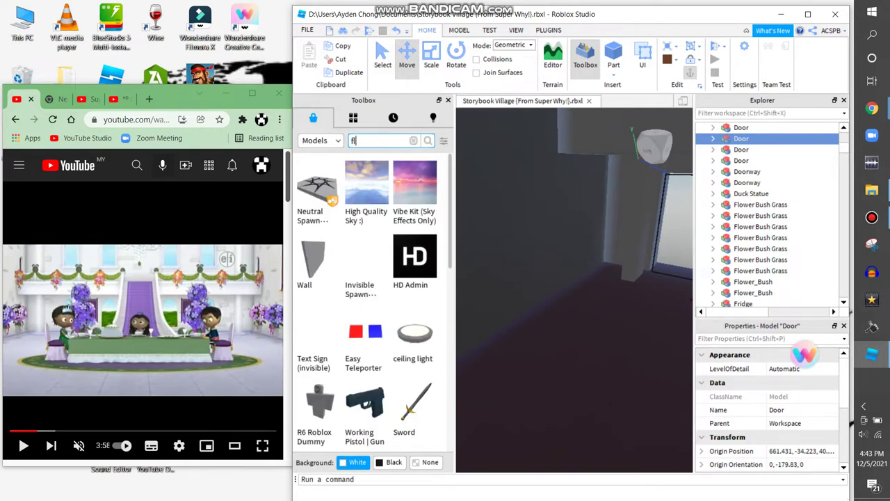
pyautogui.write('ower vase')
pyautogui.press('Return')
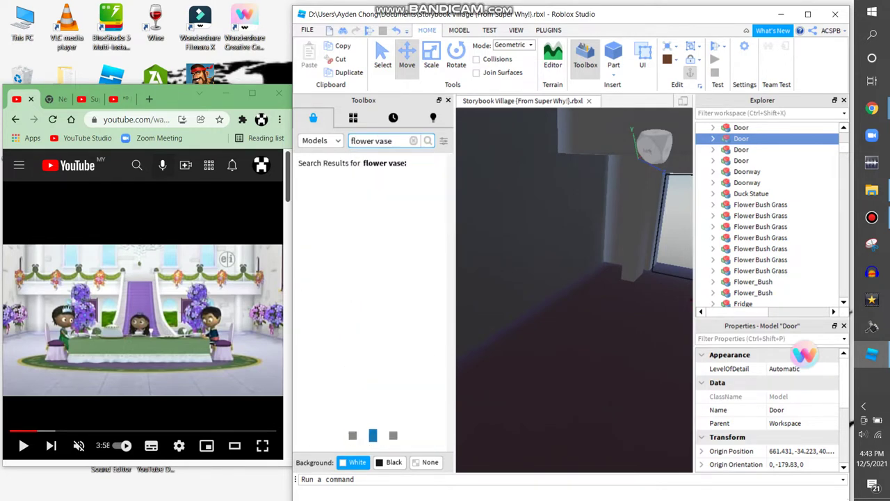
# Place the red-rose Flower Vase model on the floor beside the side wall, and delete it again
pyautogui.press('d')
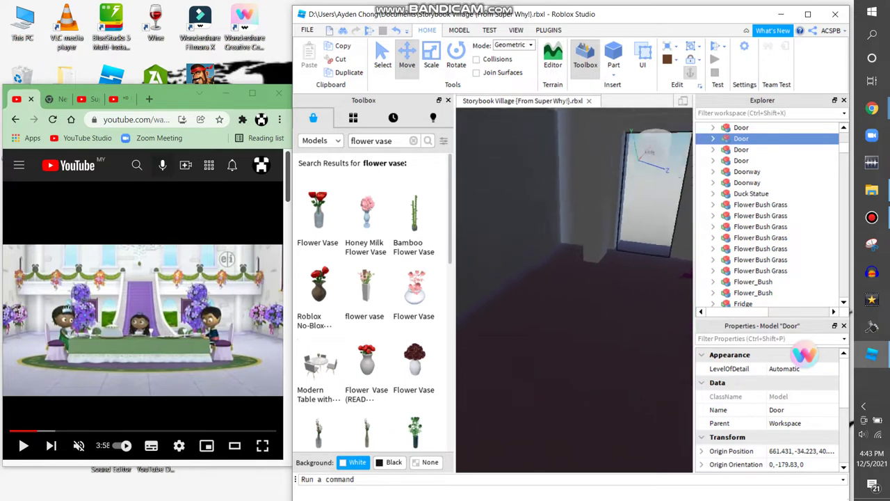
pyautogui.moveTo(366, 212)
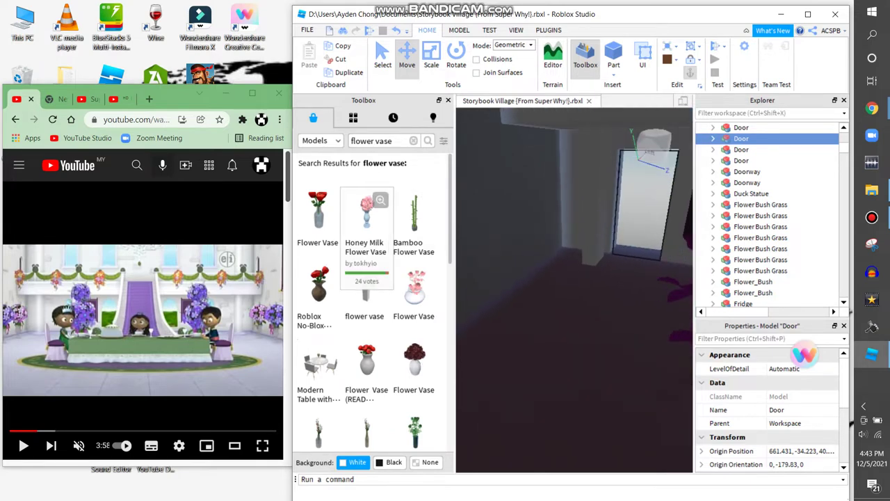
pyautogui.moveTo(317, 208); pyautogui.dragTo(506, 261)
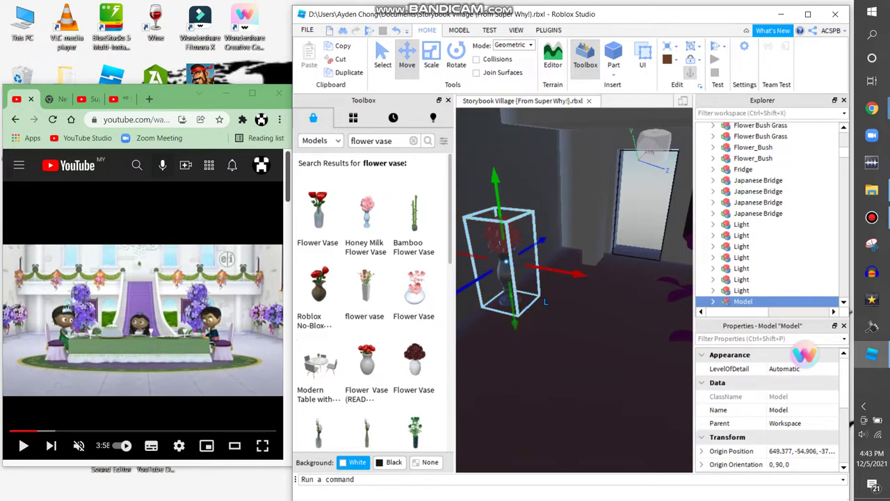
pyautogui.rightClick(506, 260)
pyautogui.click(530, 71)
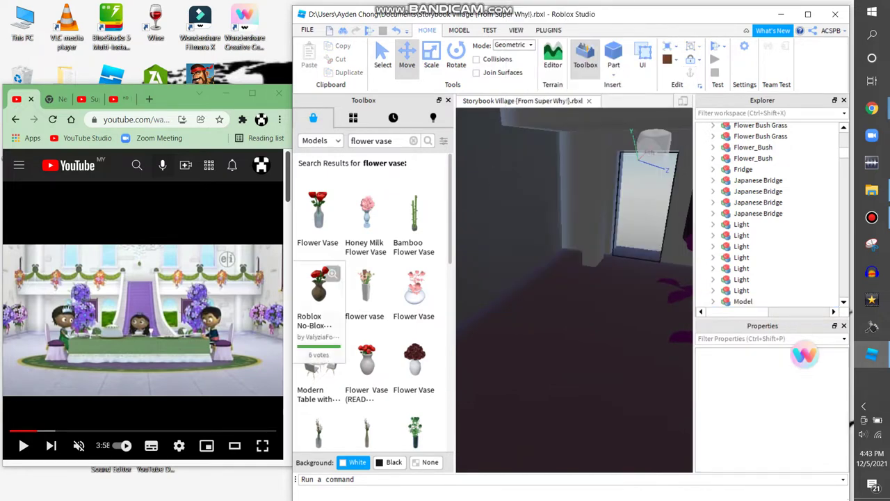
# Place the grey square flower vase model on the floor beside the side wall and enlarge it
pyautogui.moveTo(489, 249); pyautogui.dragTo(499, 286)
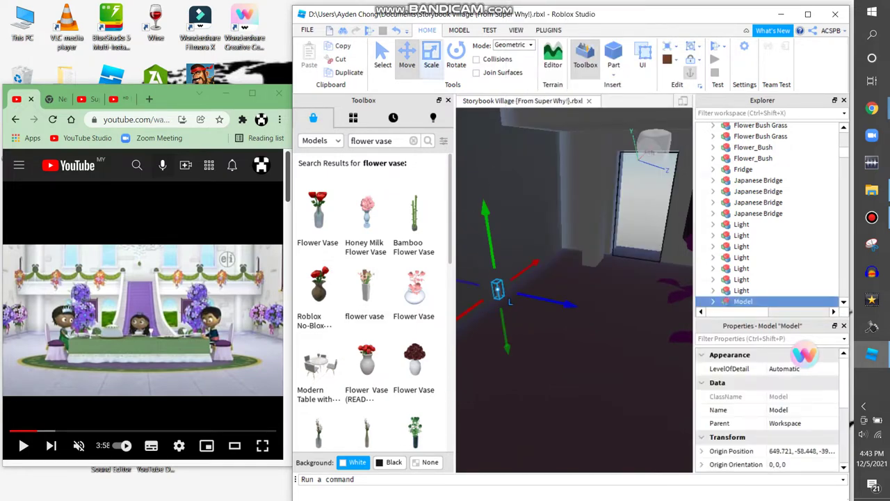
pyautogui.moveTo(557, 278); pyautogui.dragTo(543, 279, button='right')
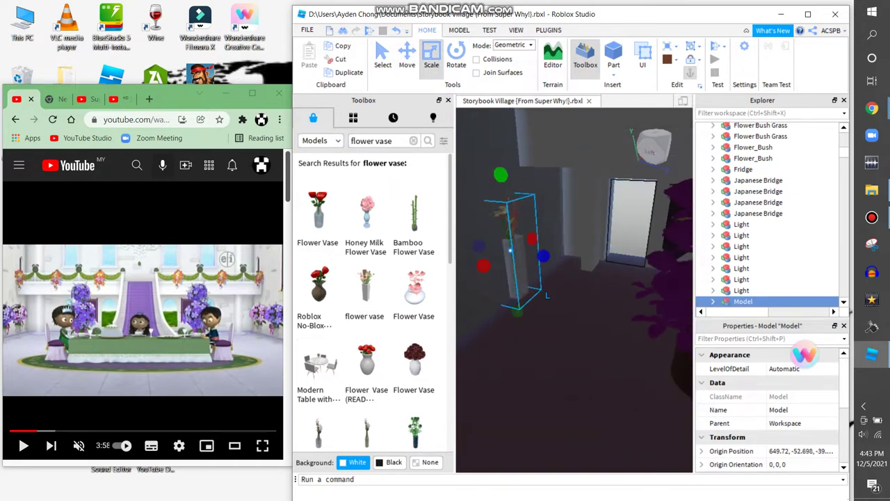
pyautogui.moveTo(547, 295); pyautogui.dragTo(551, 343)
pyautogui.scroll(-3, 590, 322)
pyautogui.moveTo(577, 292); pyautogui.dragTo(535, 292, button='right')
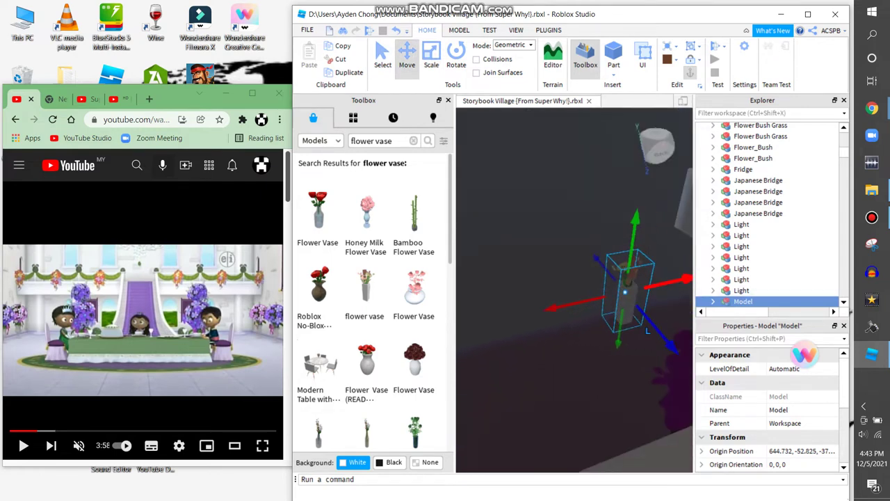
# Duplicate the enlarged flower vase and space the copies along the side wall
pyautogui.hotkey('ctrl', 'z')
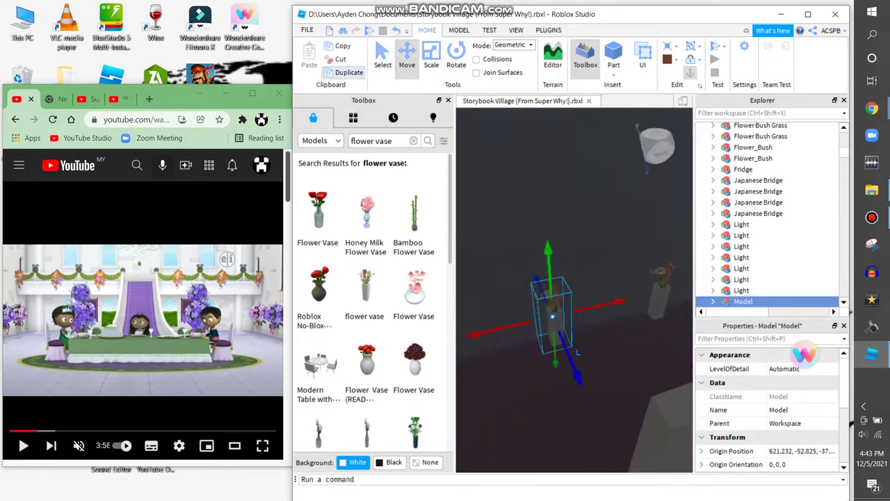
pyautogui.hotkey('ctrl', 'z')
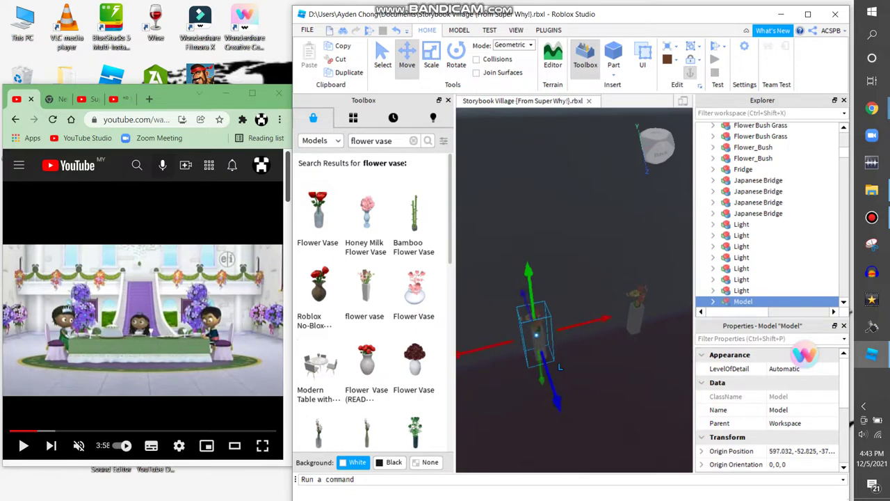
pyautogui.press('a')
pyautogui.hotkey('ctrl', 'z')
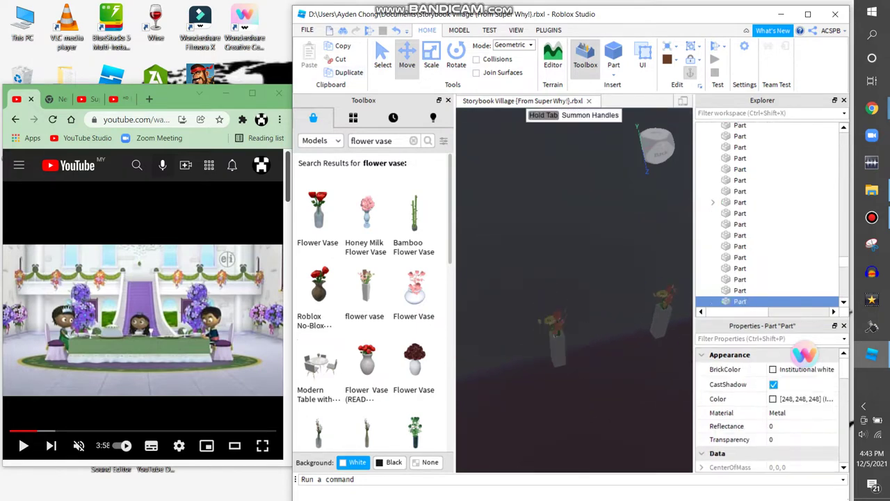
pyautogui.hotkey('ctrl', 'z')
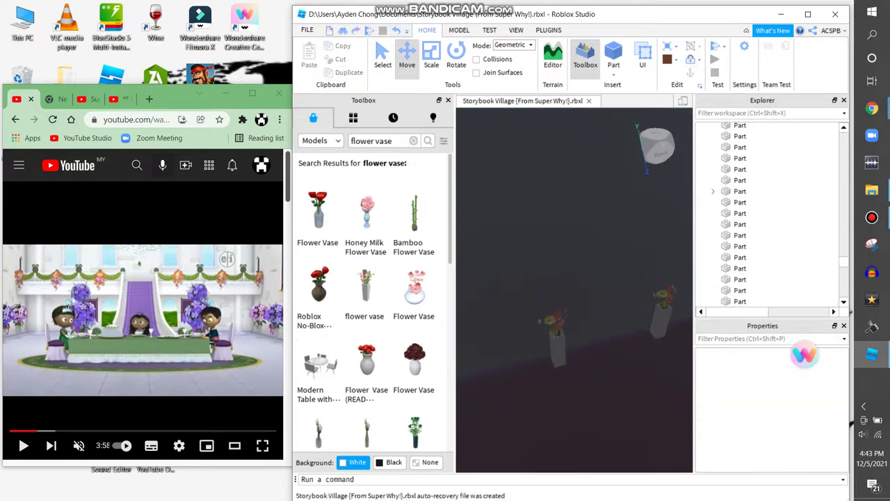
pyautogui.press('a')
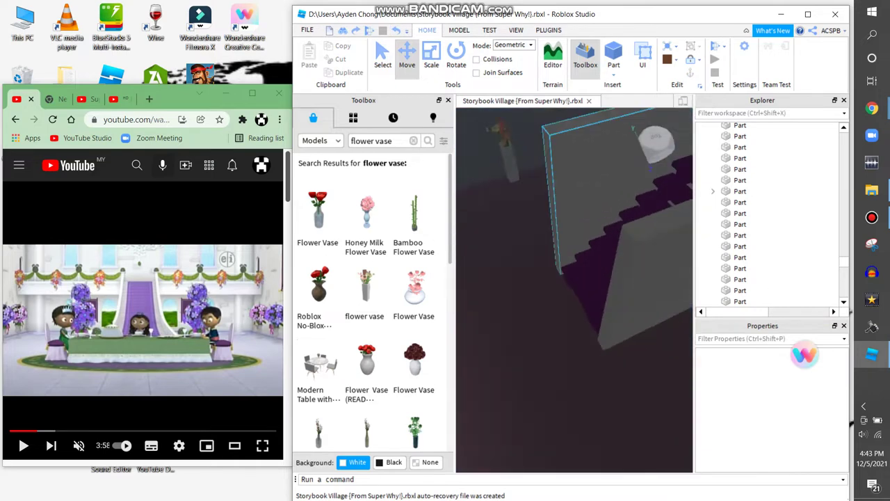
# Add another vase copy along the wall and select the four vase models together
pyautogui.hotkey('ctrl', 'y')
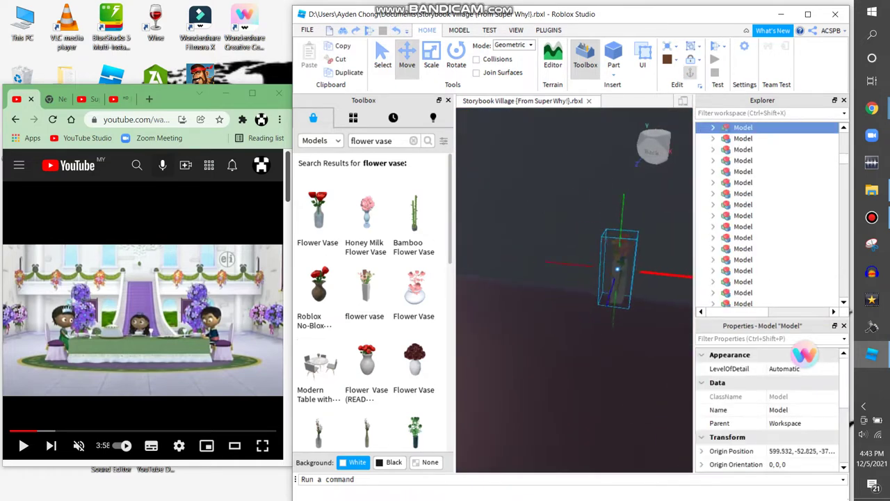
pyautogui.hotkey('ctrl', 'd')
pyautogui.moveTo(616, 308); pyautogui.dragTo(559, 294)
pyautogui.moveTo(786, 126); pyautogui.dragTo(762, 157)
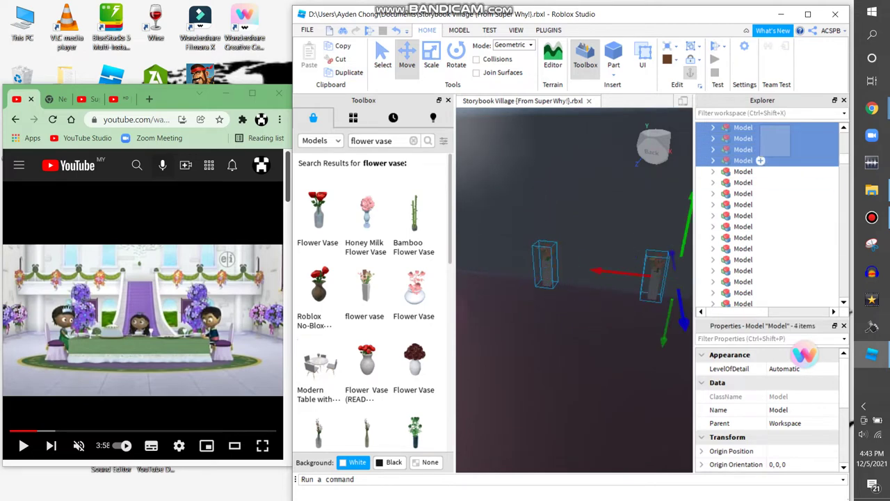
pyautogui.moveTo(589, 274); pyautogui.dragTo(488, 439, button='right')
# Search the model library for "tea kit"
pyautogui.click(577, 313)
pyautogui.click(413, 140)
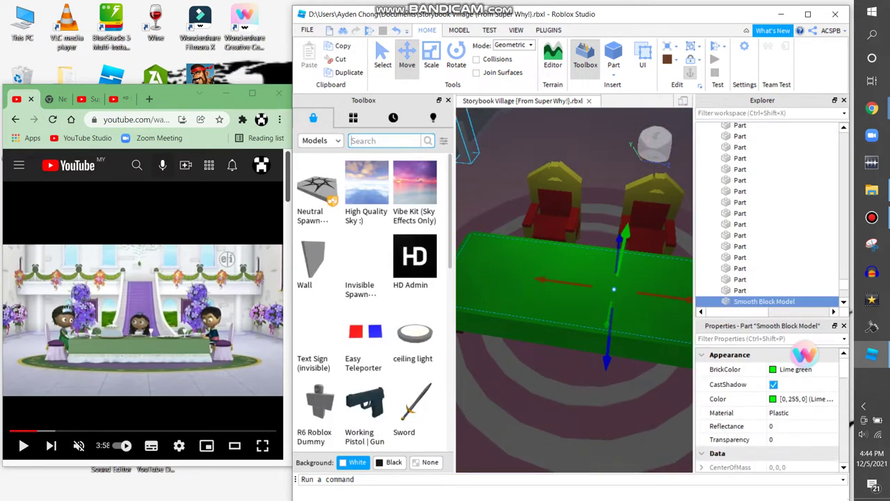
pyautogui.write('tea k')
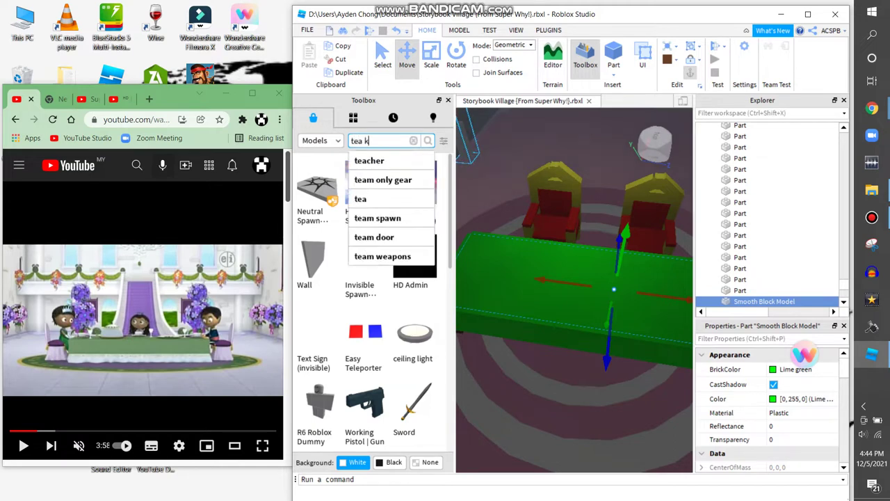
pyautogui.write('it')
pyautogui.press('Return')
# Place the Tea Kit (Working) model on top of the green dining table in front of the thrones
pyautogui.press('w')
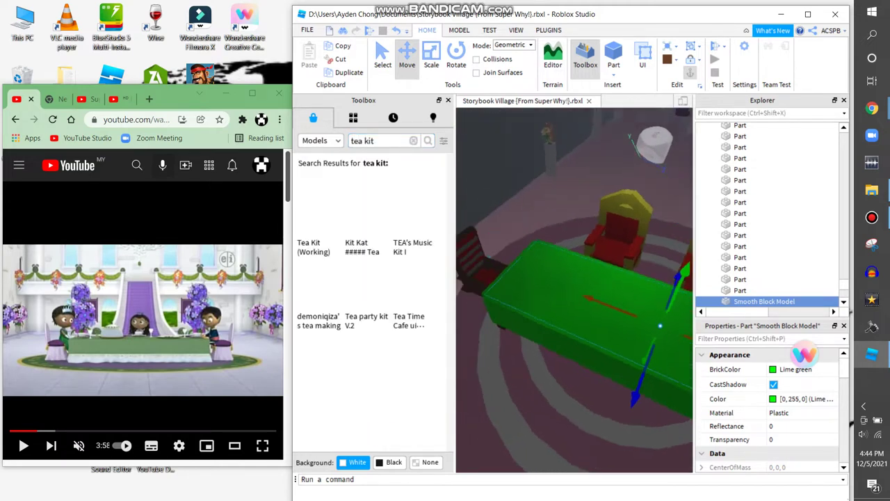
pyautogui.press('s')
pyautogui.press('w')
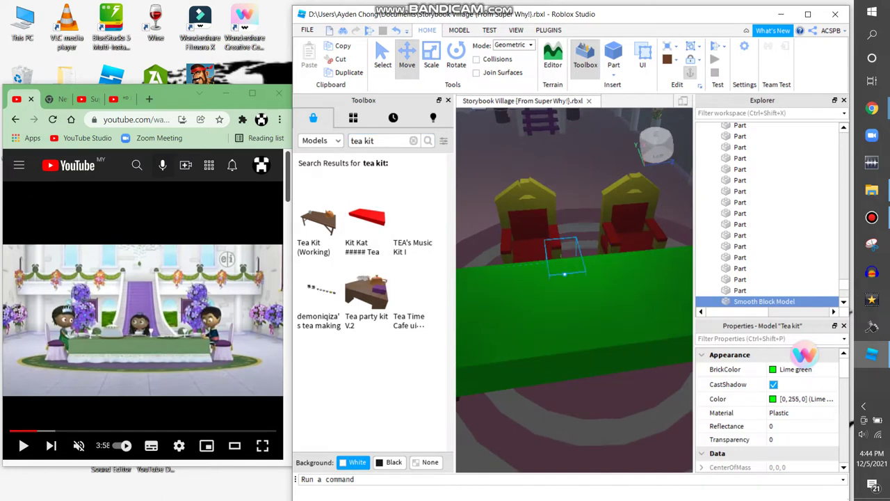
pyautogui.press('w')
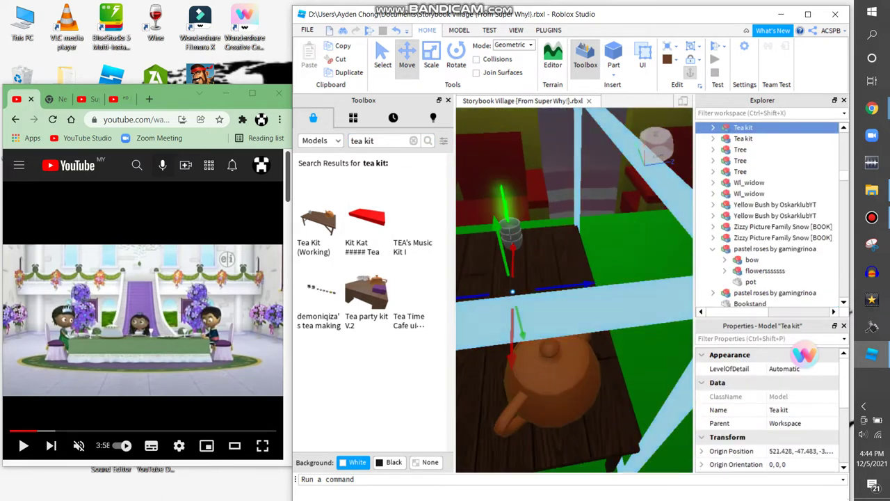
pyautogui.press('f')
# Delete the wooden table from the Tea kit model, keeping the teapot and cup
pyautogui.click(712, 127)
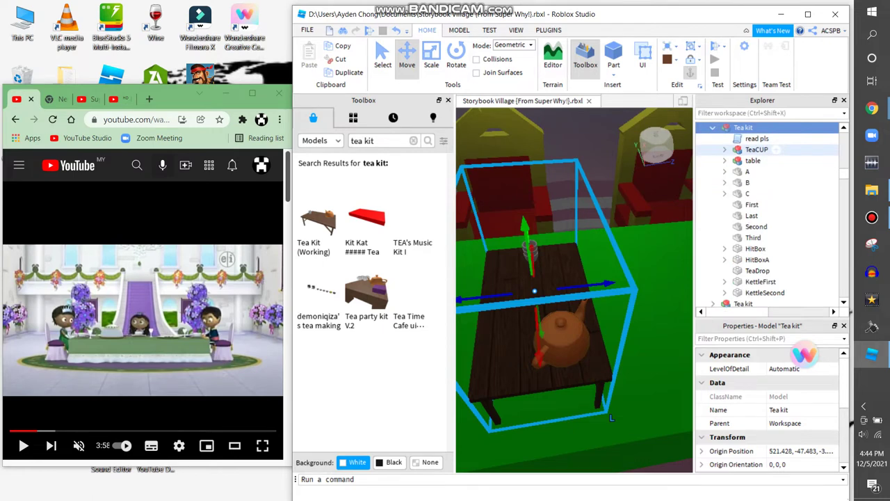
pyautogui.click(757, 150)
pyautogui.click(753, 160)
pyautogui.rightClick(753, 160)
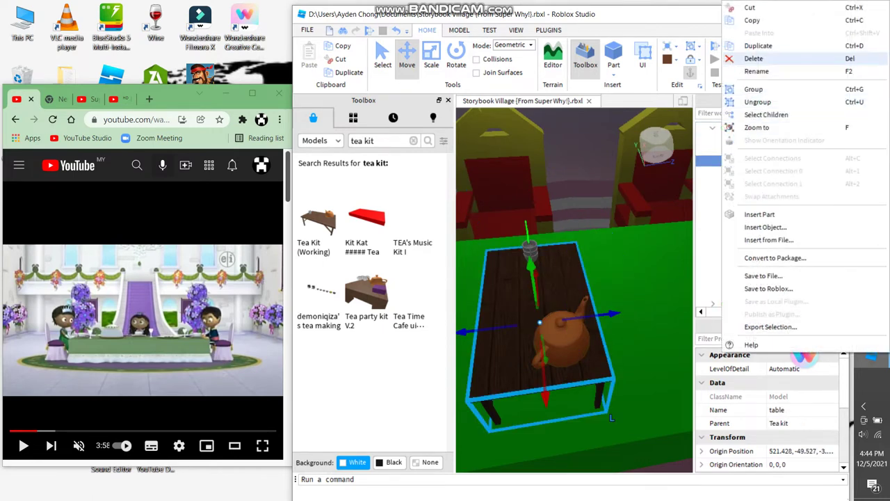
pyautogui.click(756, 59)
# Lower the tea kit onto the green tabletop and rotate it to an orientation of 0, 90, 0
pyautogui.moveTo(560, 341); pyautogui.dragTo(630, 321)
pyautogui.hotkey('ctrl', '4')
pyautogui.moveTo(629, 322); pyautogui.dragTo(604, 321, button='right')
# Search the model library for "glass" and refine the search to "glass drink"
pyautogui.press('BackSpace')
pyautogui.press('BackSpace')
pyautogui.press('BackSpace')
pyautogui.press('BackSpace')
pyautogui.press('BackSpace')
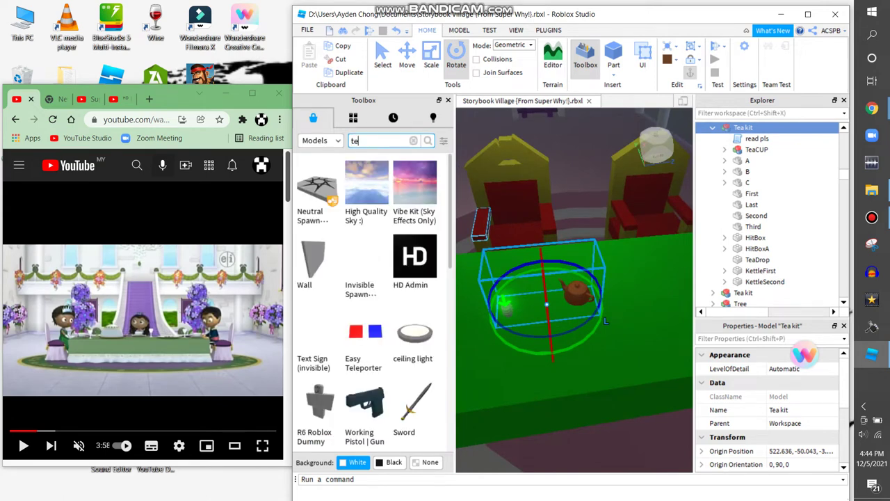
pyautogui.write('glass')
pyautogui.press('Return')
pyautogui.moveTo(605, 321); pyautogui.dragTo(600, 313, button='right')
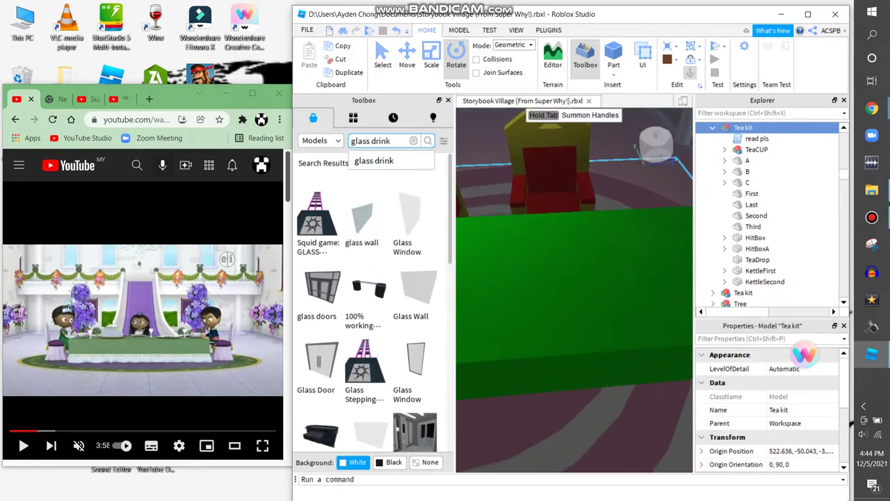
pyautogui.press('Return')
pyautogui.moveTo(599, 313); pyautogui.dragTo(599, 313, button='right')
# Place three Empty Drink Glass models around one end of the green table
pyautogui.click(319, 212)
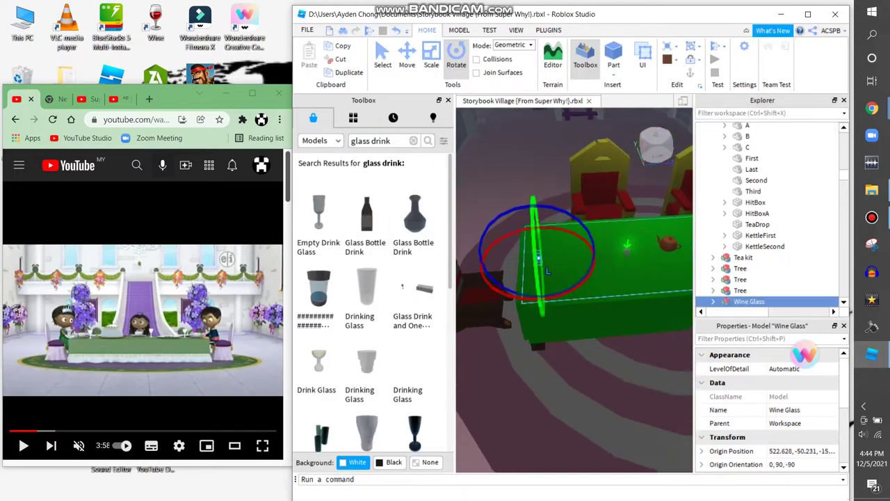
pyautogui.hotkey('ctrl', 'd')
pyautogui.moveTo(582, 243); pyautogui.dragTo(594, 281)
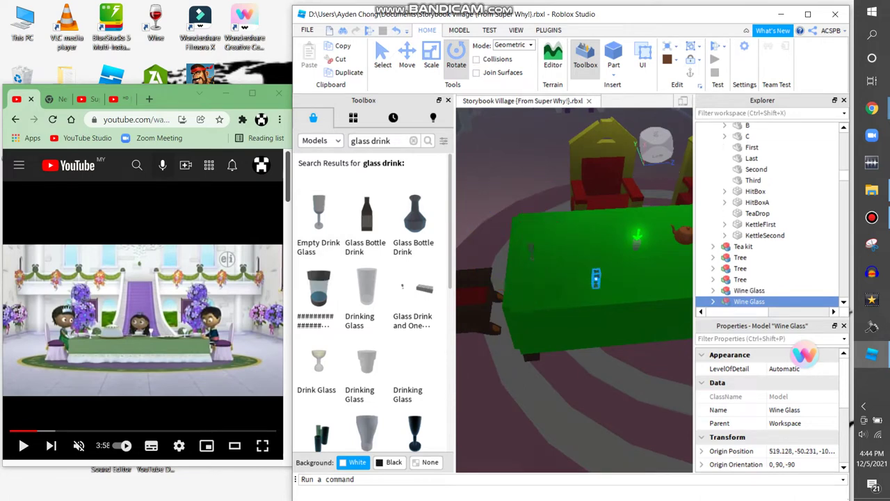
pyautogui.click(318, 216)
pyautogui.moveTo(589, 208); pyautogui.dragTo(592, 217)
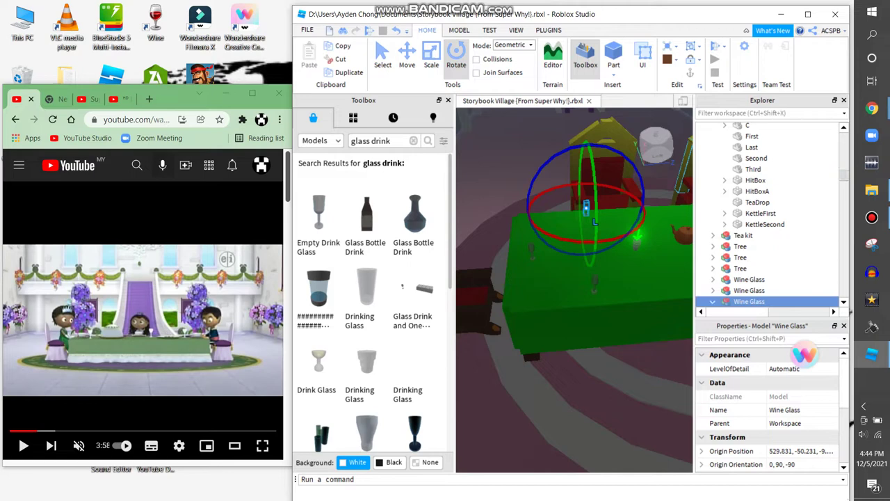
# Collapse the expanded Wine Glass and pastel roses models, and select the three Wine Glass models together
pyautogui.keyDown('alt'); pyautogui.click(592, 222); pyautogui.keyUp('alt')
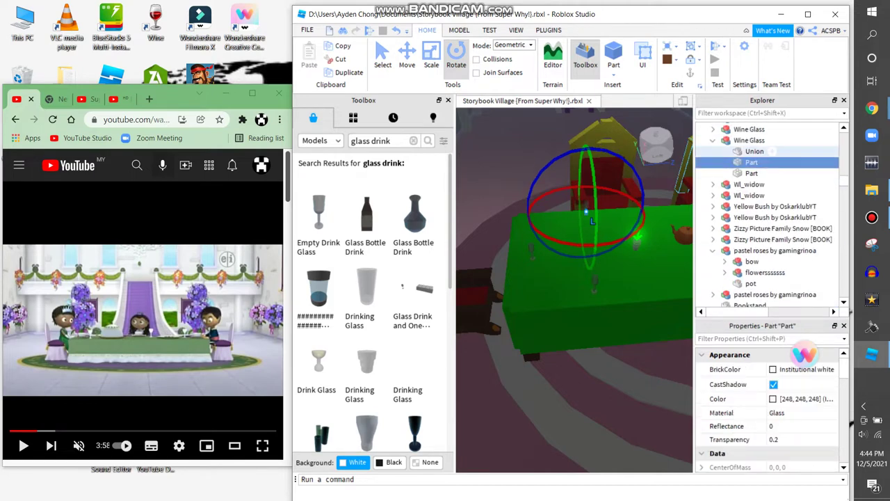
pyautogui.click(712, 140)
pyautogui.click(712, 217)
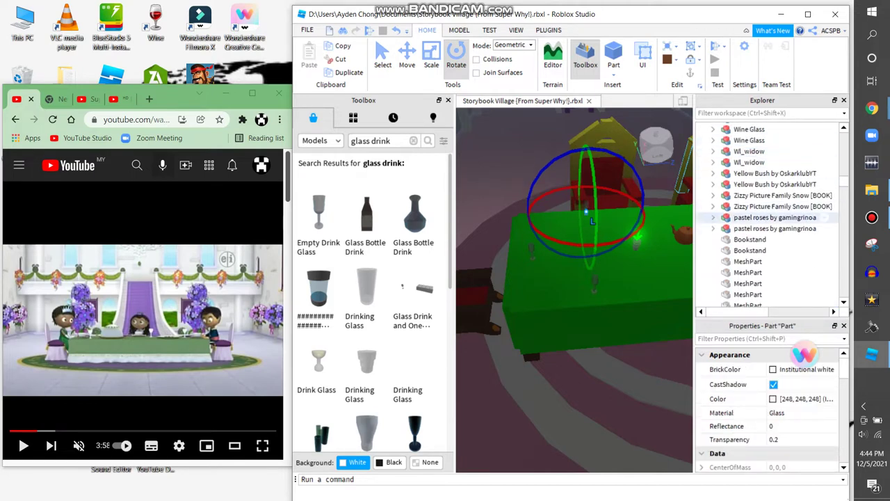
pyautogui.click(771, 139)
pyautogui.scroll(2, 764, 174)
pyautogui.keyDown('shift'); pyautogui.click(749, 194); pyautogui.keyUp('shift')
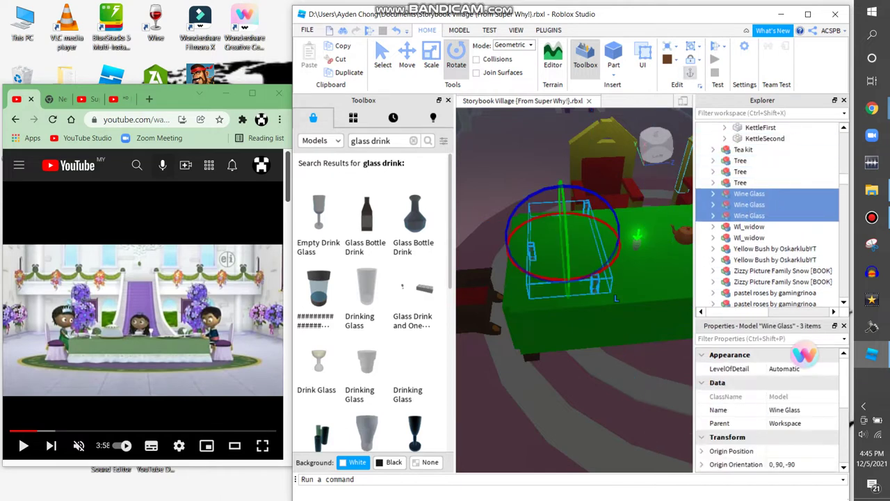
pyautogui.scroll(1, 765, 215)
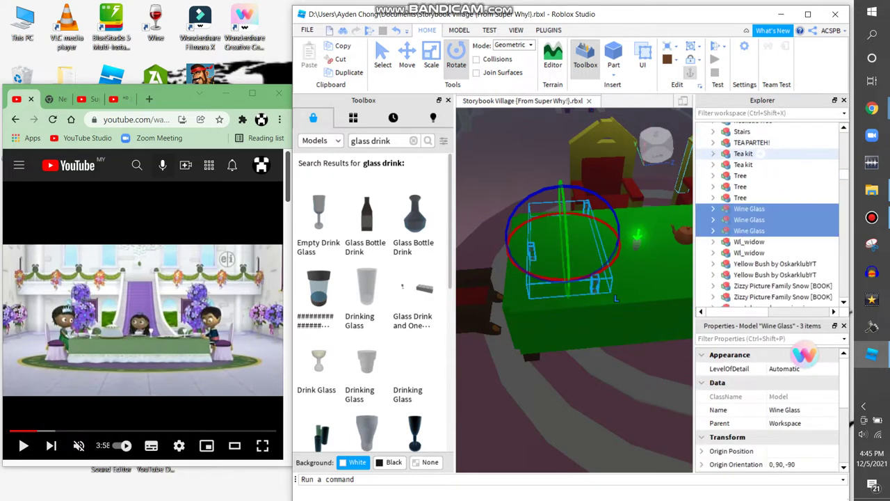
# Duplicate the three wine glasses and rotate the copies by 180 degrees
pyautogui.click(343, 72)
pyautogui.moveTo(567, 279); pyautogui.dragTo(603, 263)
pyautogui.moveTo(556, 208); pyautogui.dragTo(543, 236)
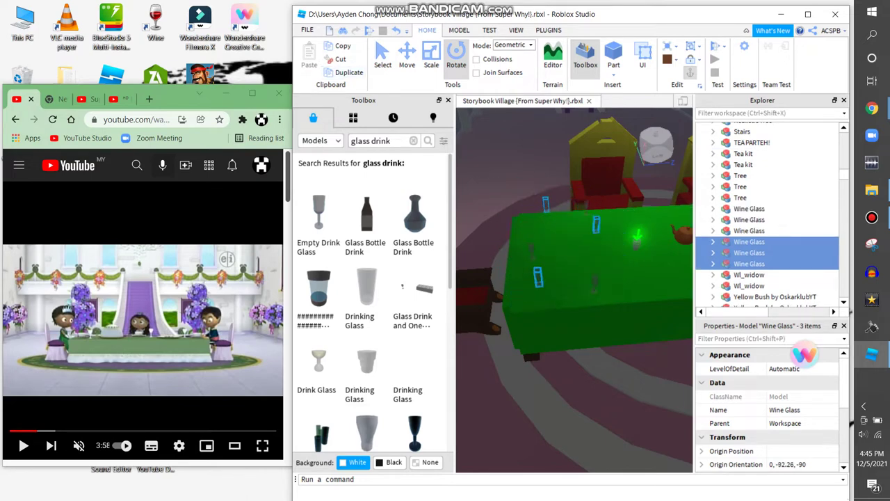
pyautogui.scroll(2, 574, 291)
pyautogui.moveTo(574, 290); pyautogui.dragTo(626, 230, button='right')
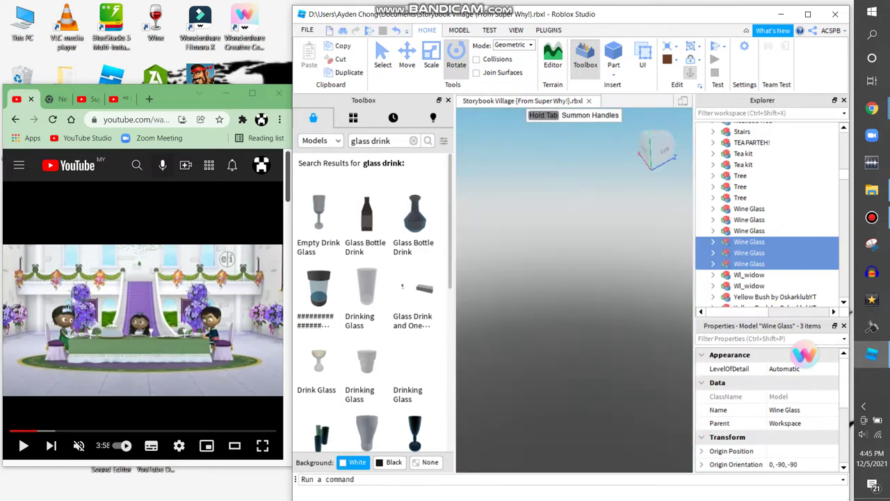
# Deselect the glasses and save the Storybook Village place file
pyautogui.click(574, 209)
pyautogui.click(306, 30)
pyautogui.press('Escape')
pyautogui.hotkey('ctrl', 's')
pyautogui.hotkey('alt', 'f')
pyautogui.press('Escape')
pyautogui.moveTo(626, 229); pyautogui.dragTo(626, 299, button='right')
pyautogui.press('w')
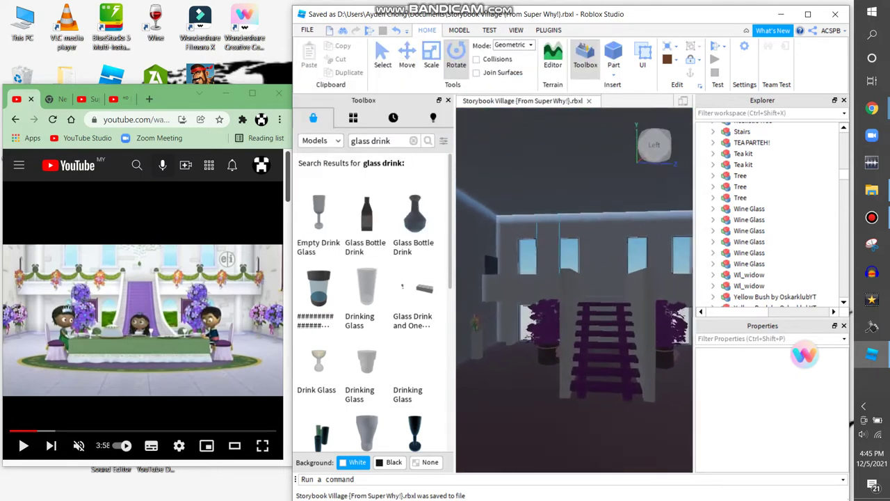
# Clear the previous model search and search the library for "cloth"
pyautogui.hotkey('ctrl', 'a')
pyautogui.press('BackSpace')
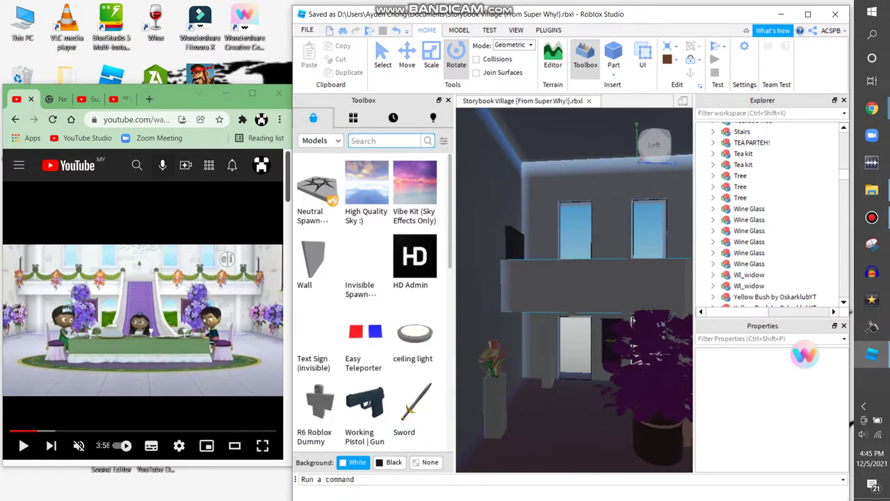
pyautogui.press('w')
pyautogui.click(612, 306)
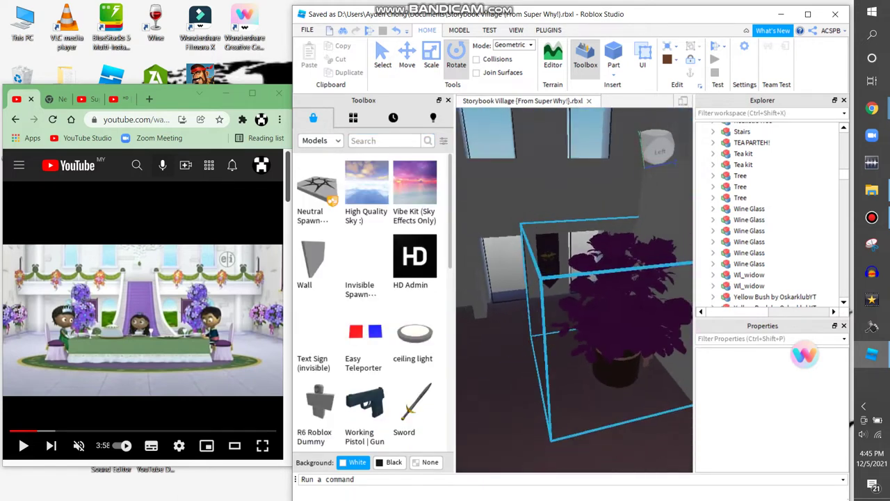
pyautogui.press('s')
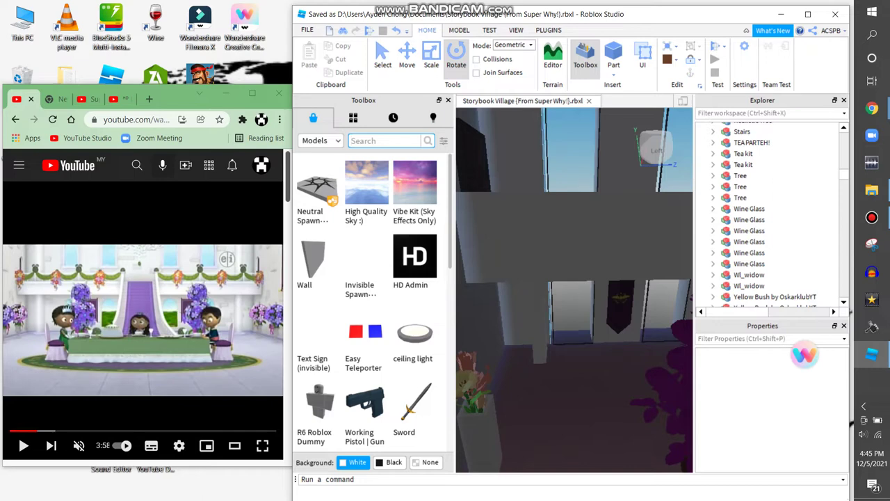
pyautogui.click(614, 70)
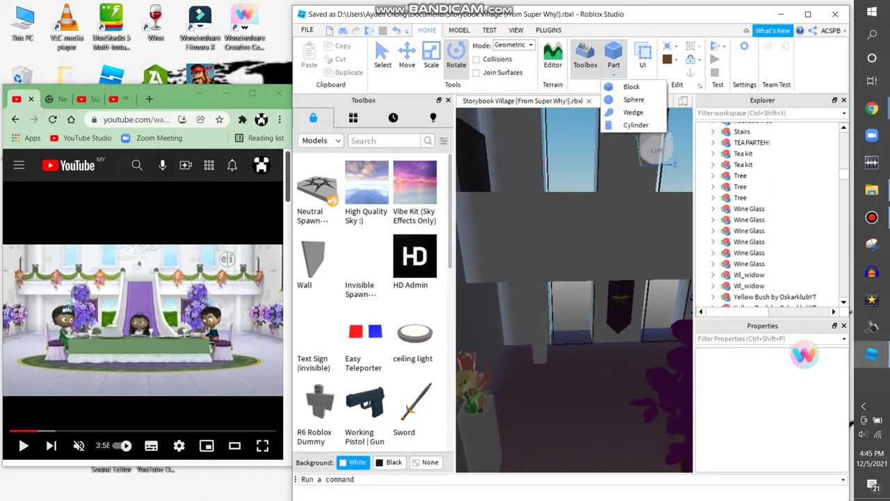
pyautogui.click(320, 140)
pyautogui.click(385, 140)
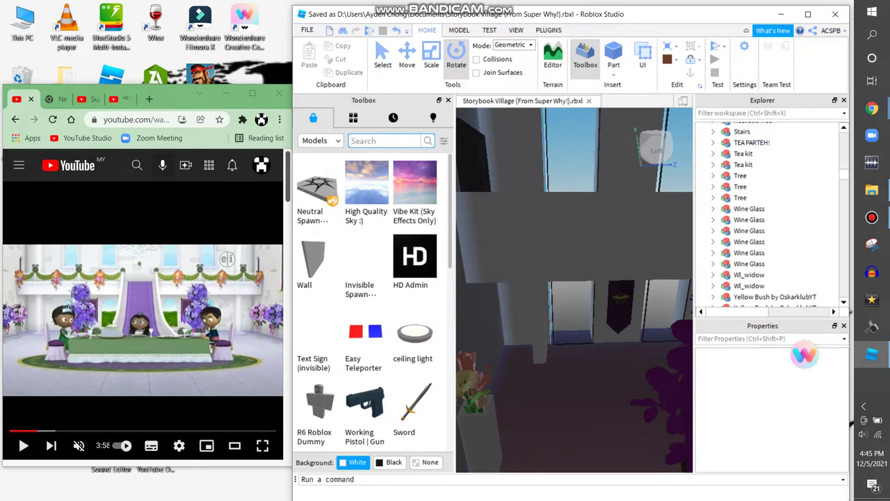
pyautogui.write('cloth')
pyautogui.press('Return')
pyautogui.press('e')
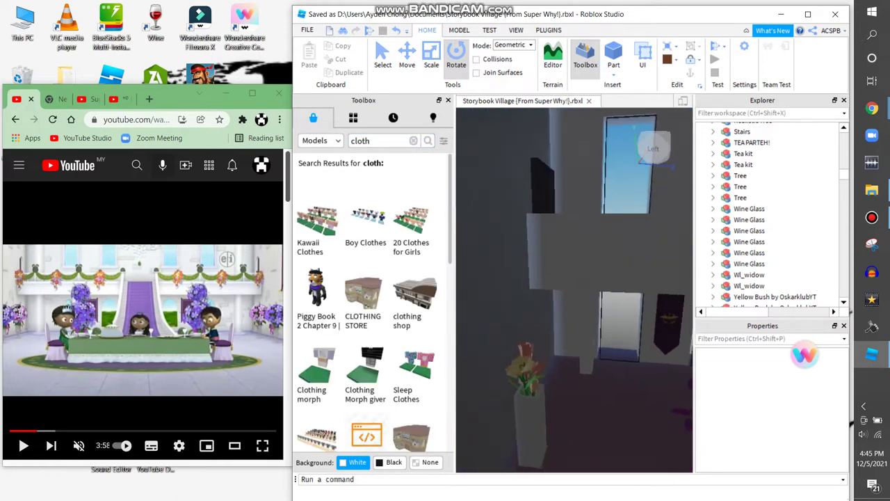
# Search the model library for "cloth decoration", look over the results and clear the search
pyautogui.click(376, 140)
pyautogui.write('decoration')
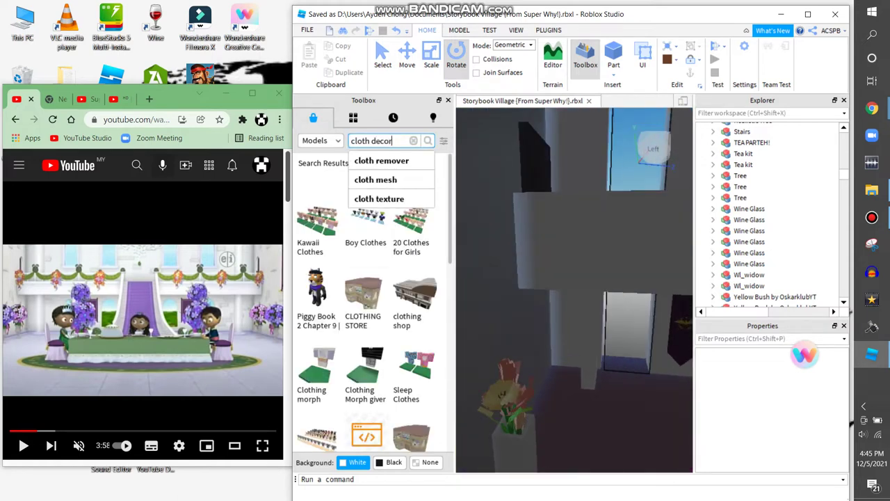
pyautogui.press('Return')
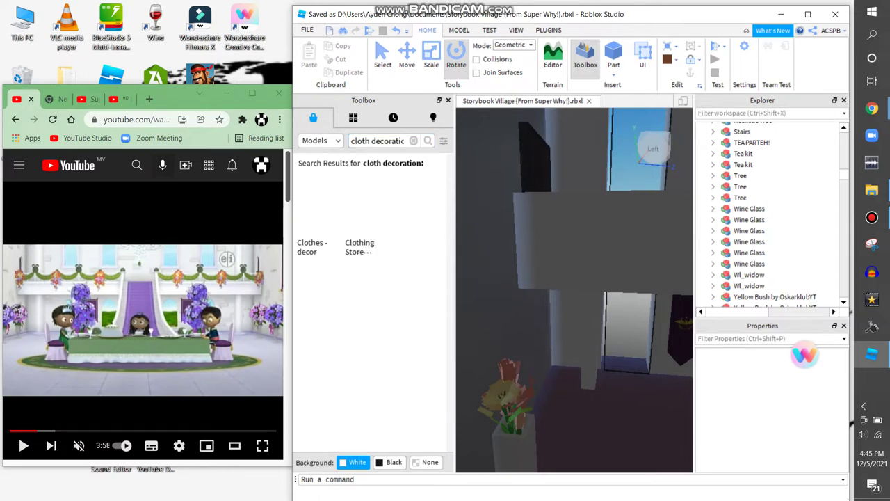
pyautogui.press('s')
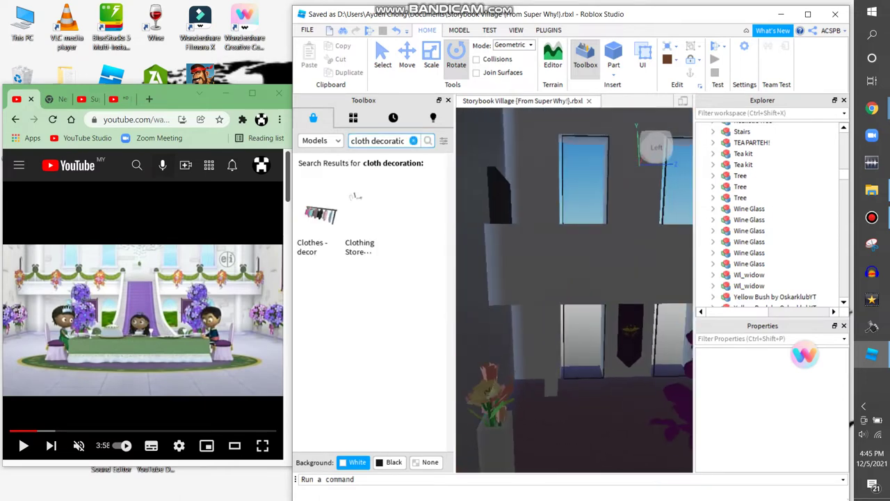
pyautogui.click(413, 141)
pyautogui.press('Escape')
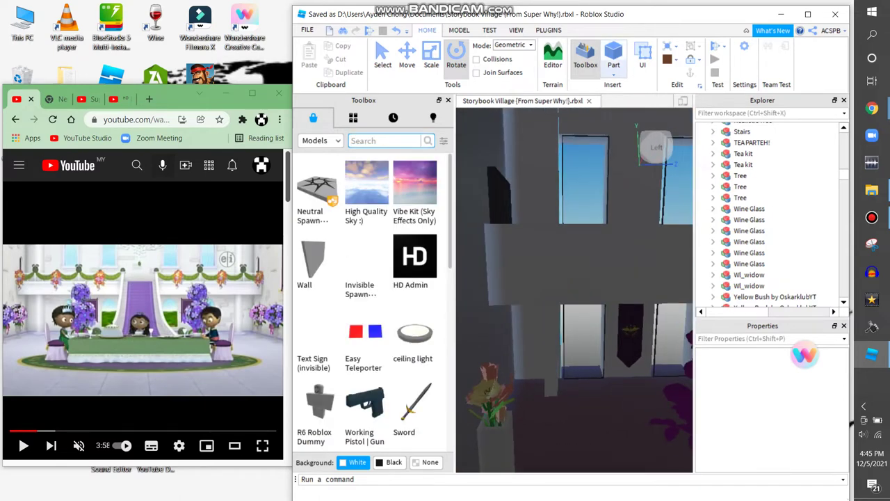
# Search the mesh library for "crescent" and insert the Resizable Slash mesh at the balcony front
pyautogui.click(319, 140)
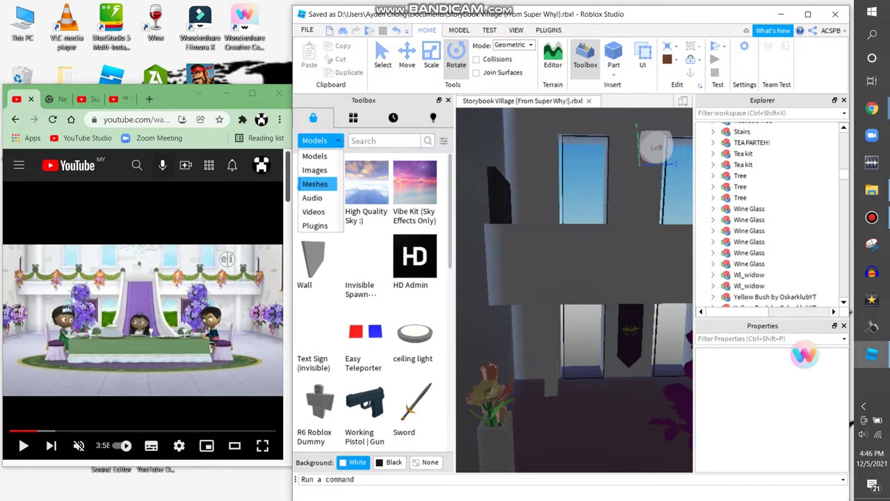
pyautogui.click(315, 184)
pyautogui.write('crescent')
pyautogui.press('Return')
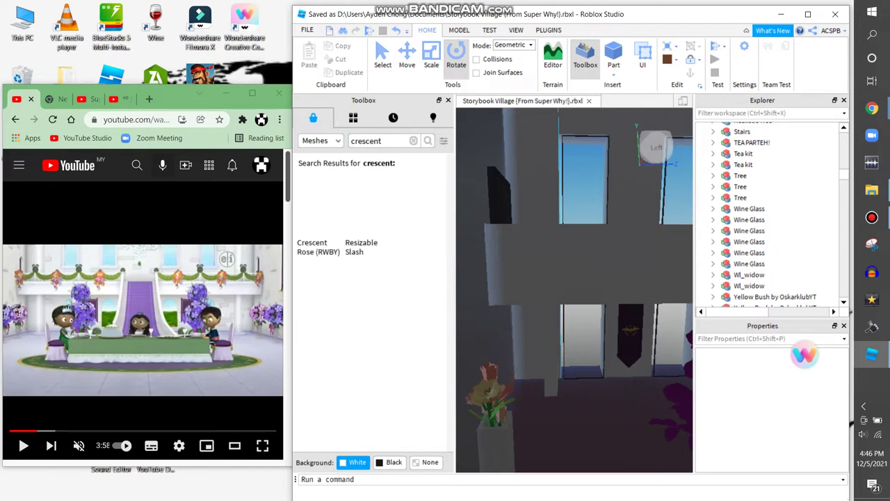
pyautogui.press('w')
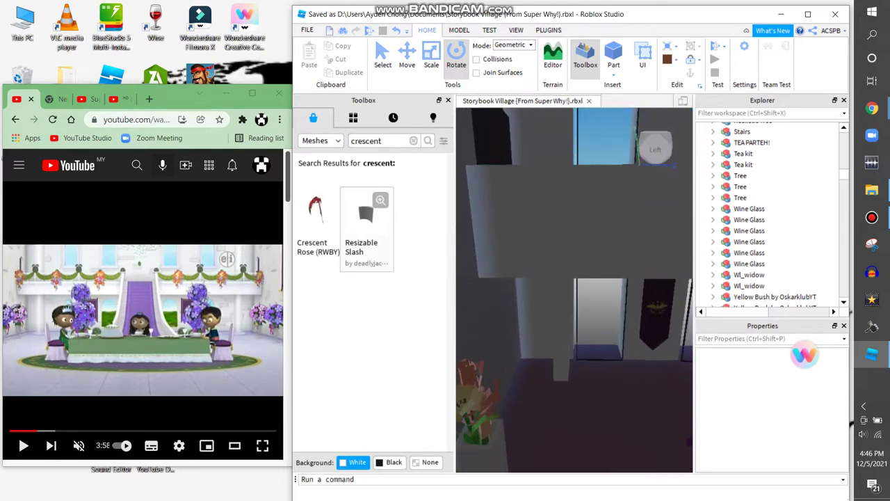
pyautogui.click(366, 222)
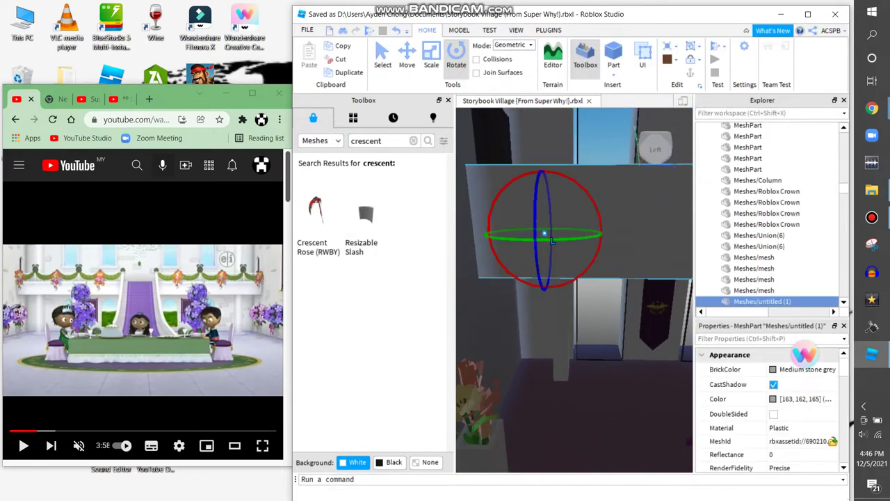
# Turn the inserted mesh in front of the balcony and scale it up into a large crescent
pyautogui.scroll(2, 543, 233)
pyautogui.moveTo(542, 230); pyautogui.dragTo(536, 182)
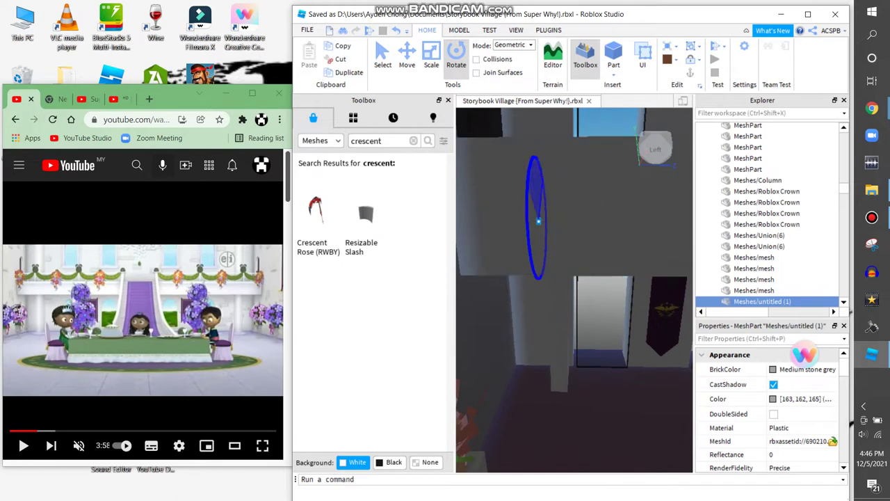
pyautogui.moveTo(537, 221); pyautogui.dragTo(537, 209)
pyautogui.hotkey('ctrl', '3')
pyautogui.scroll(-2, 562, 222)
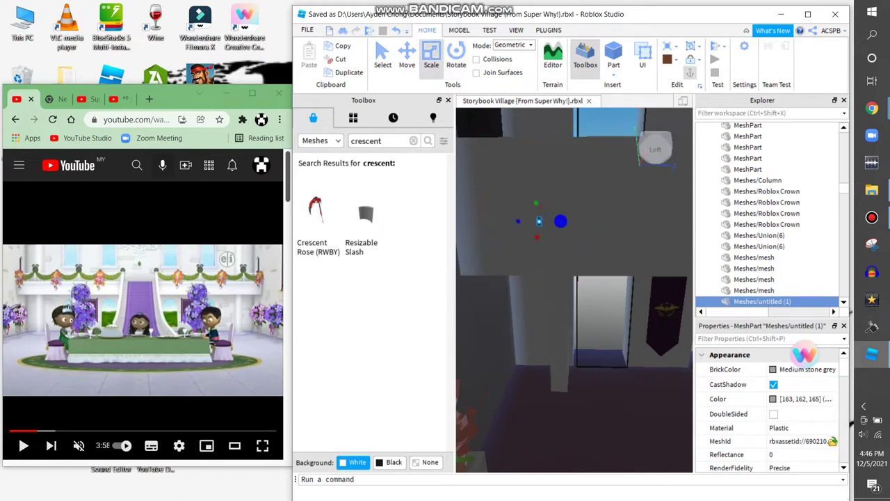
pyautogui.moveTo(649, 241); pyautogui.dragTo(637, 250)
pyautogui.moveTo(574, 278); pyautogui.dragTo(574, 306, button='right')
# Rotate the crescent upright so it hangs like a swag on the balcony front, and fit it to the balcony's height
pyautogui.hotkey('ctrl', '4')
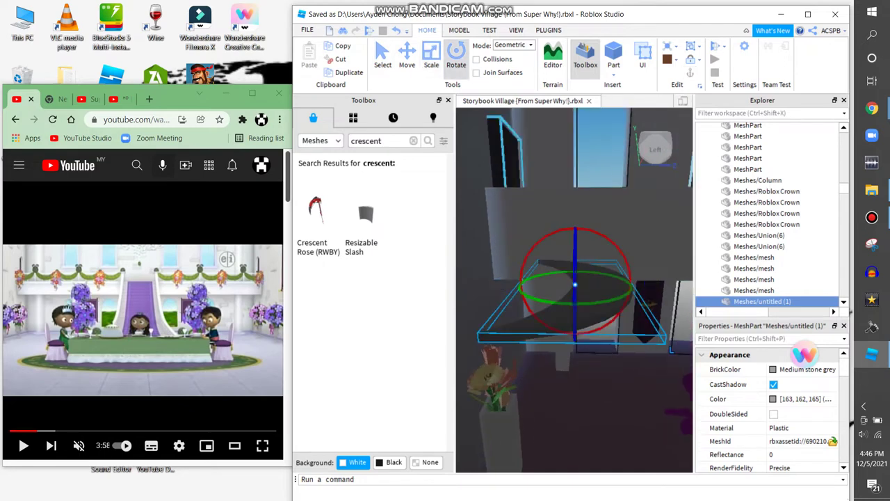
pyautogui.moveTo(576, 229); pyautogui.dragTo(577, 362)
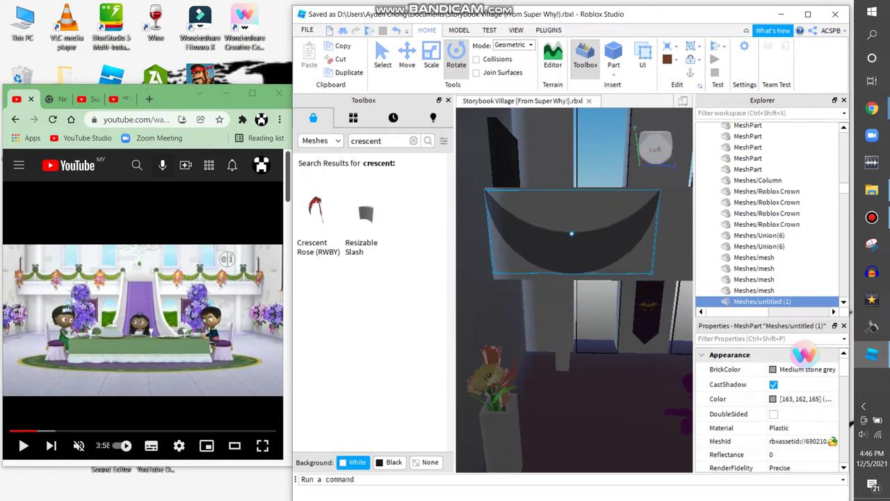
pyautogui.hotkey('ctrl', '3')
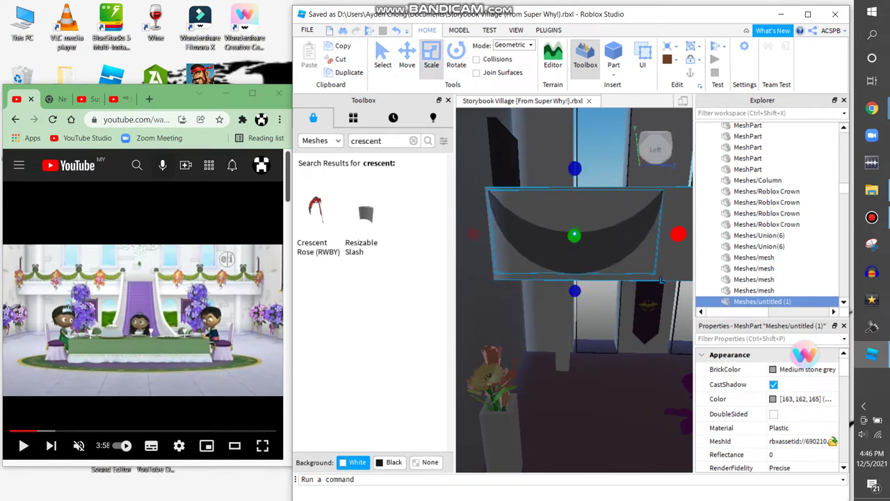
pyautogui.scroll(-2, 661, 280)
pyautogui.scroll(-3, 574, 289)
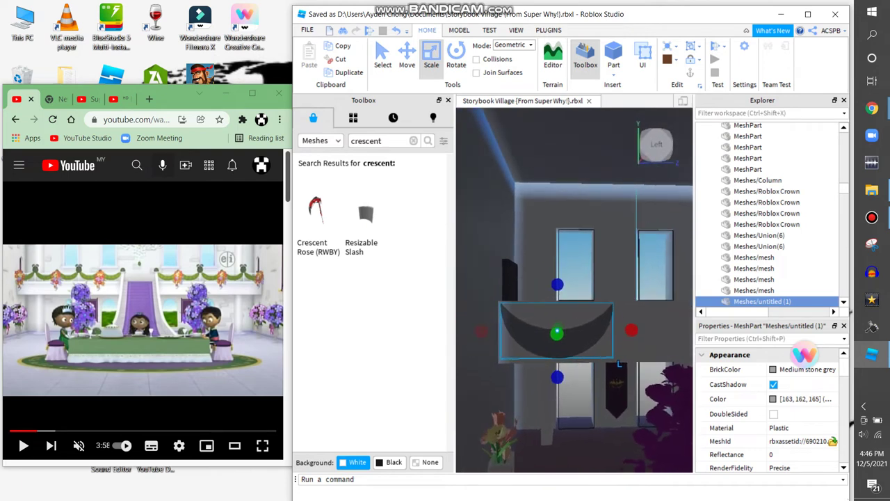
pyautogui.scroll(2, 575, 278)
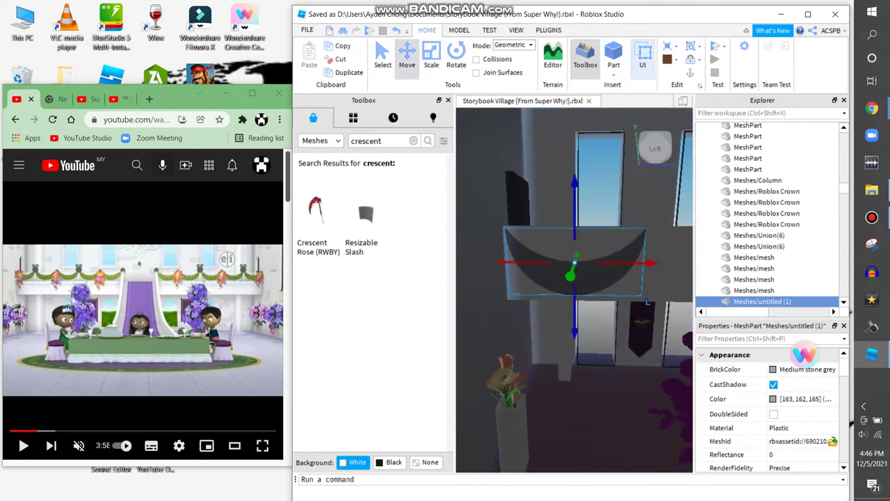
# Color the crescent Lime green and duplicate it twice to form a row of three touching swags
pyautogui.click(669, 59)
pyautogui.click(718, 121)
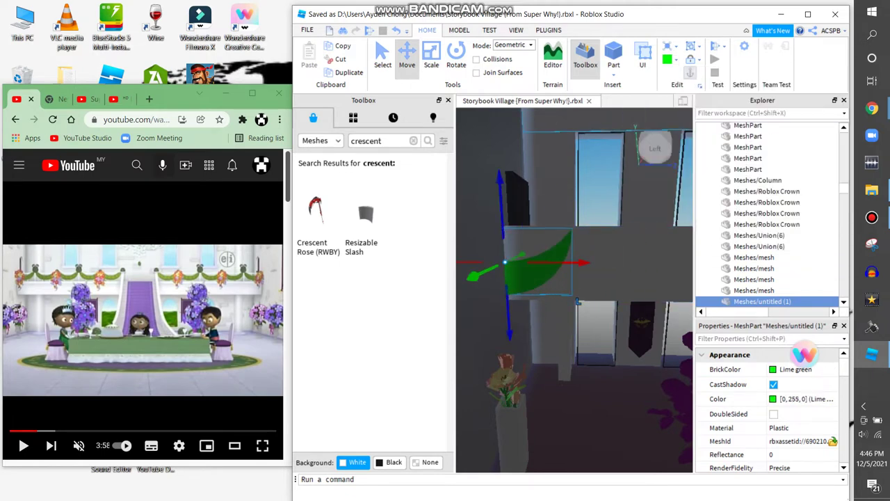
pyautogui.press('f')
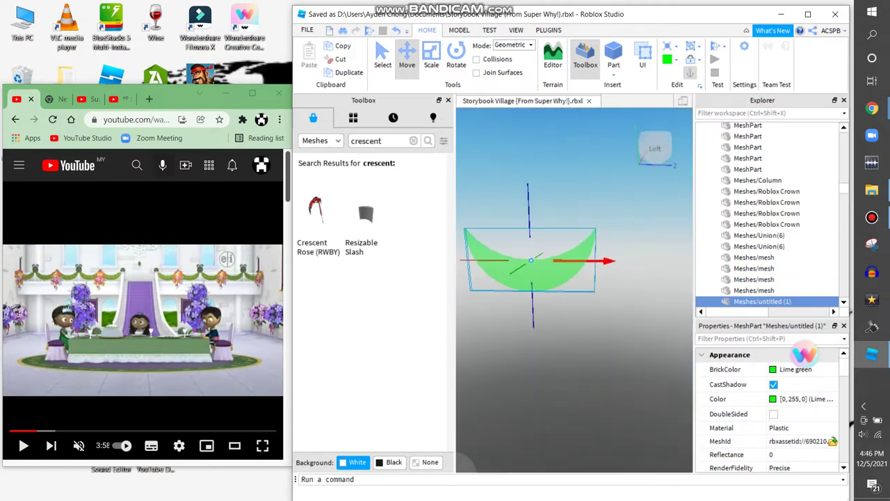
pyautogui.moveTo(599, 266); pyautogui.dragTo(653, 266)
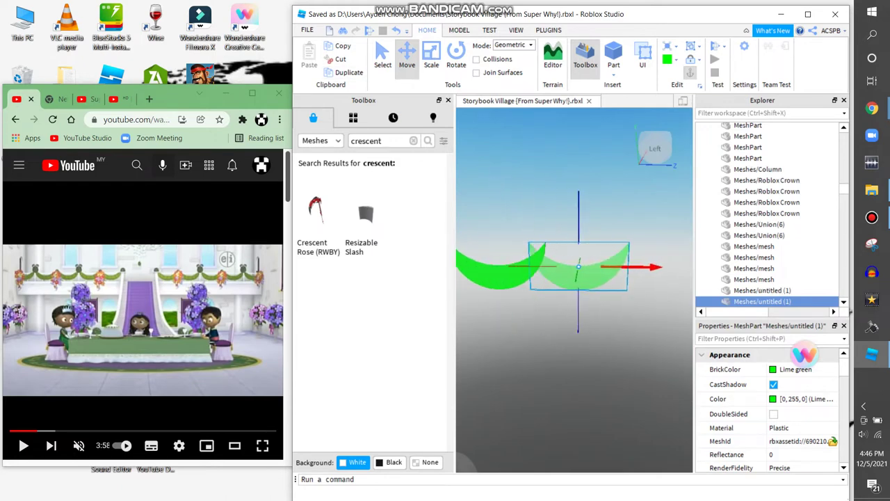
pyautogui.press('a')
pyautogui.hotkey('ctrl', 'd')
pyautogui.moveTo(668, 273); pyautogui.dragTo(591, 271)
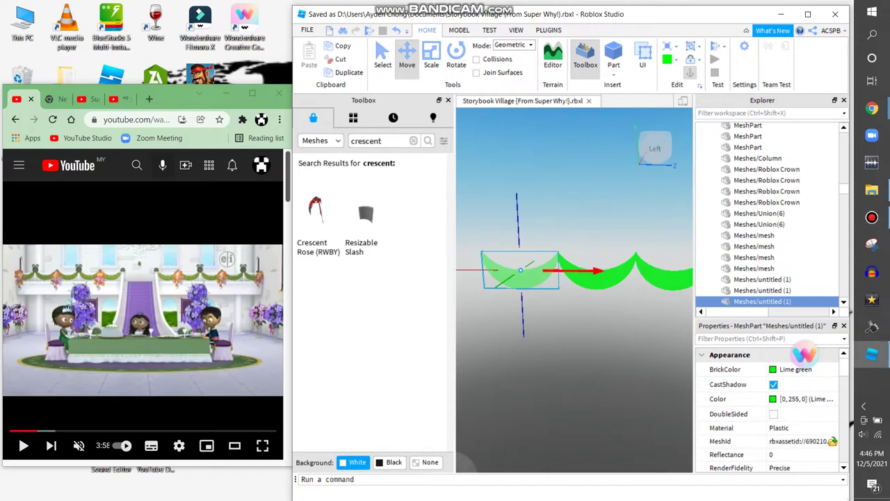
# Select the three green swags together and place a duplicate set along the balcony on the other side of the stairs
pyautogui.moveTo(480, 251); pyautogui.dragTo(675, 297)
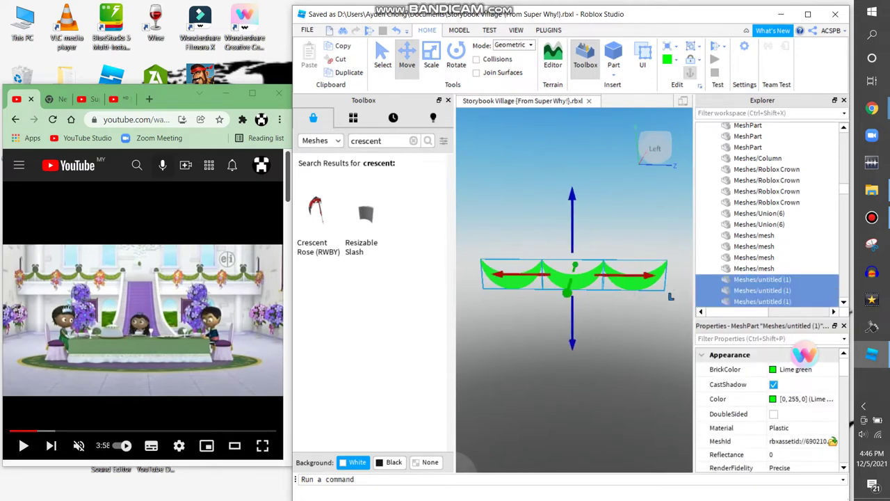
pyautogui.moveTo(675, 296); pyautogui.dragTo(723, 271, button='right')
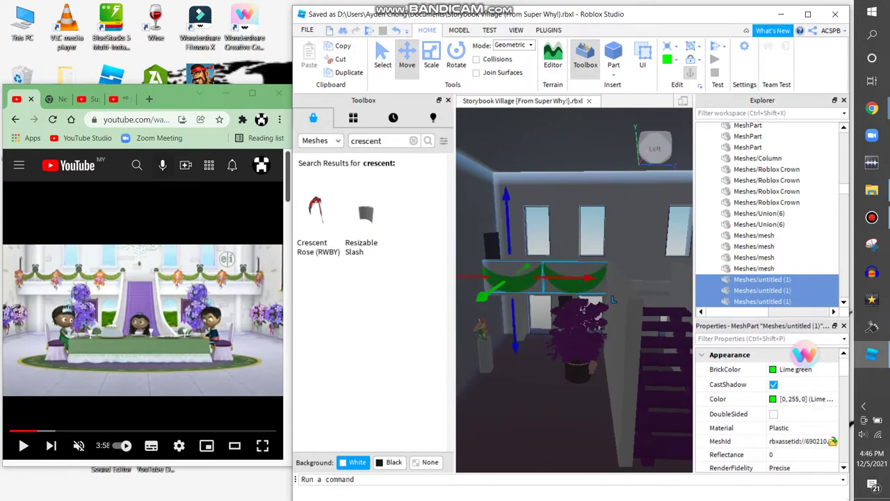
pyautogui.click(762, 279)
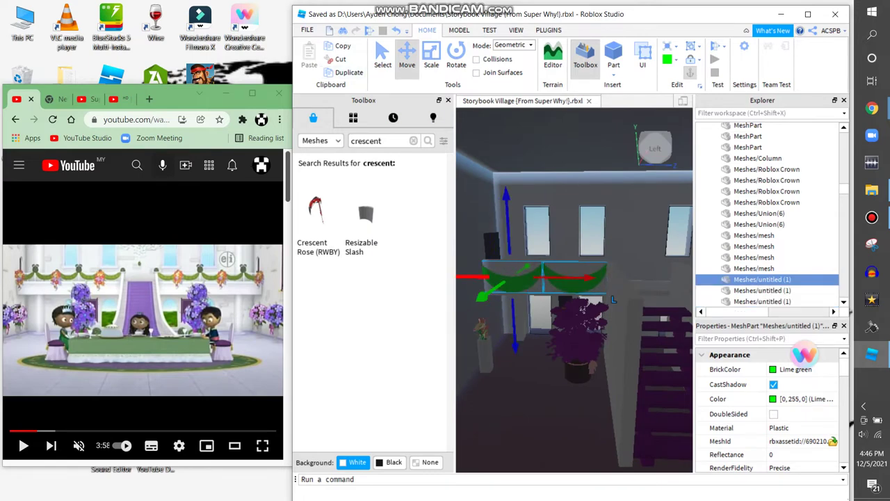
pyautogui.moveTo(723, 271); pyautogui.dragTo(765, 272, button='right')
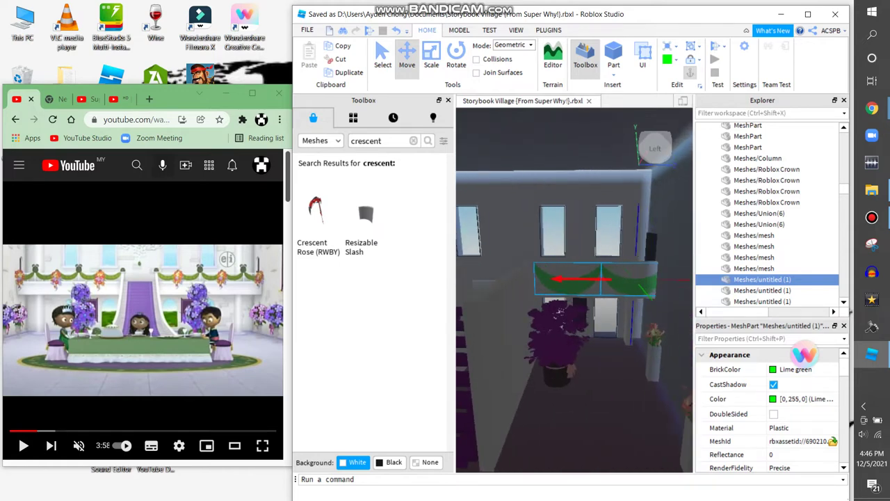
# Delete the surplus green swags that stick out beyond the hall's end walls
pyautogui.press('f')
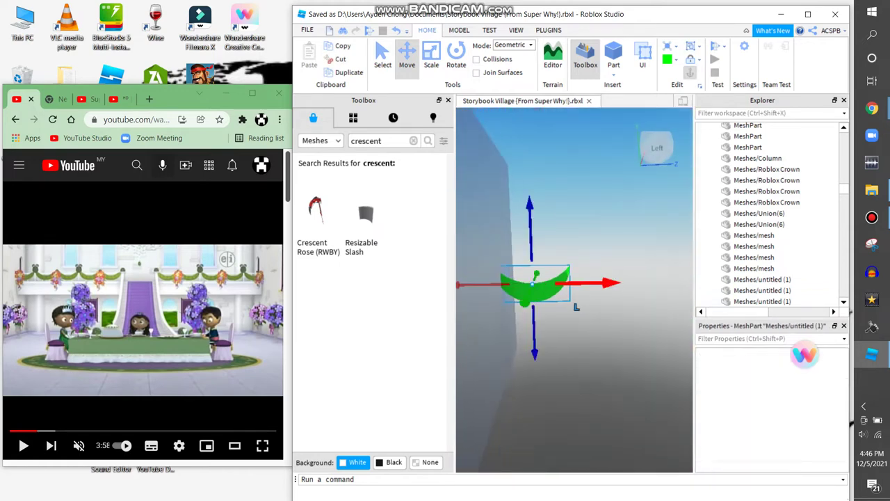
pyautogui.rightClick(560, 314)
pyautogui.click(591, 70)
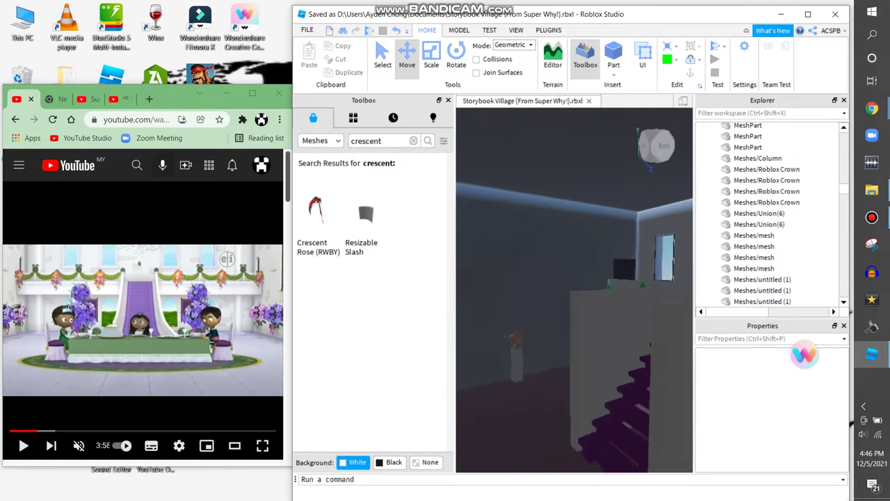
pyautogui.hotkey('ctrl', 'z')
pyautogui.rightClick(577, 317)
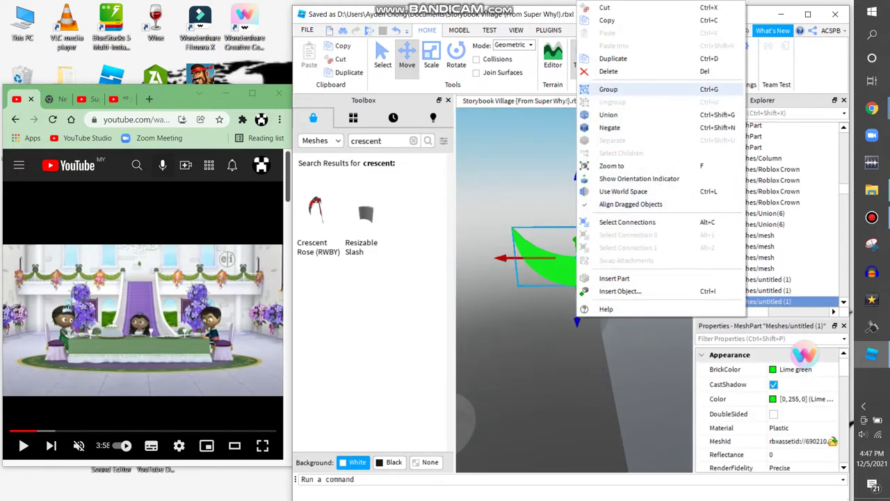
pyautogui.click(609, 71)
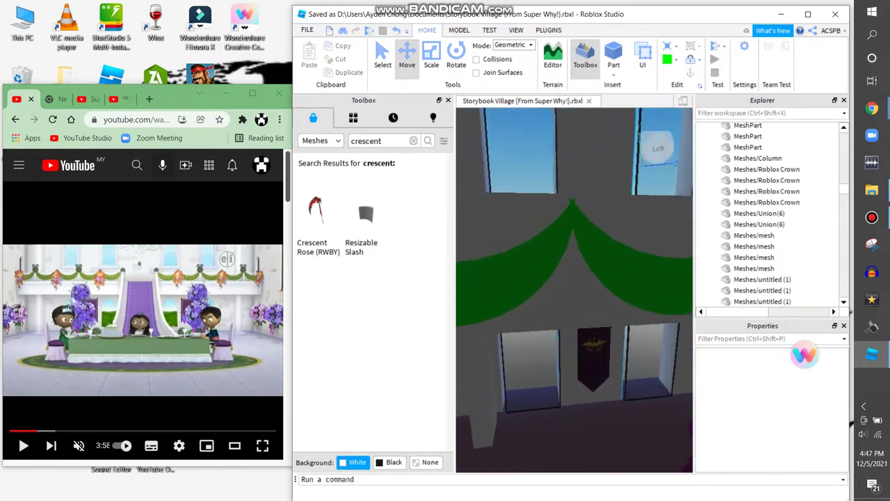
# Insert a cylinder part and move it to the point where two green swags meet on the balcony
pyautogui.press('w')
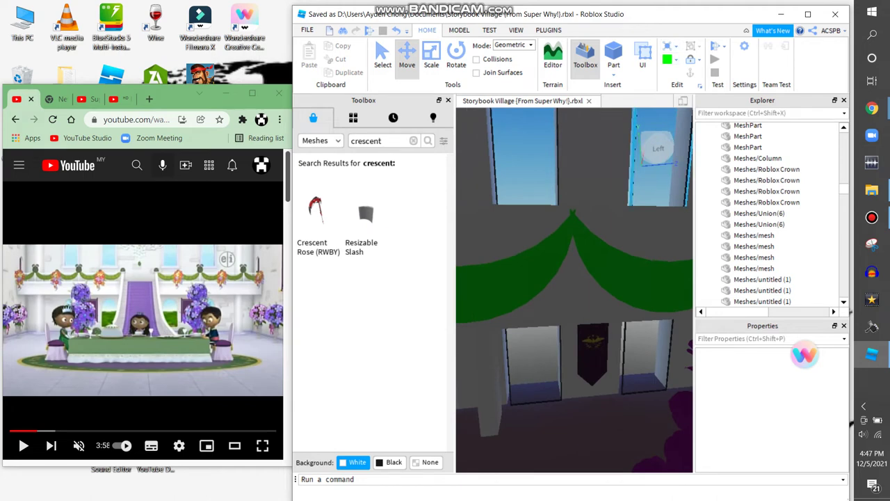
pyautogui.click(613, 64)
pyautogui.click(636, 125)
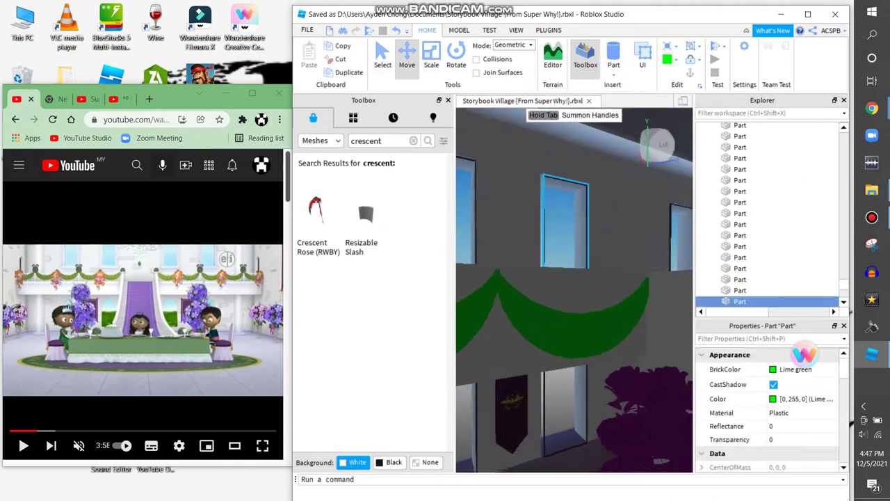
pyautogui.press('s')
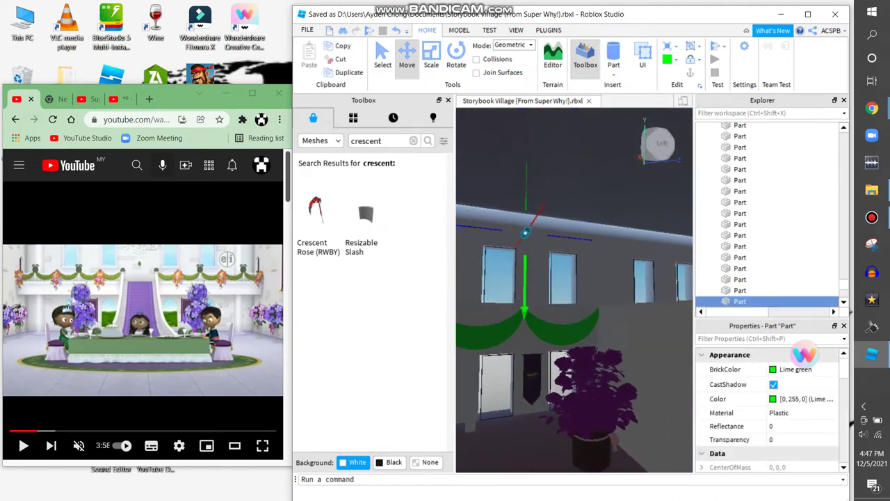
pyautogui.press('w')
pyautogui.moveTo(508, 212); pyautogui.dragTo(513, 222)
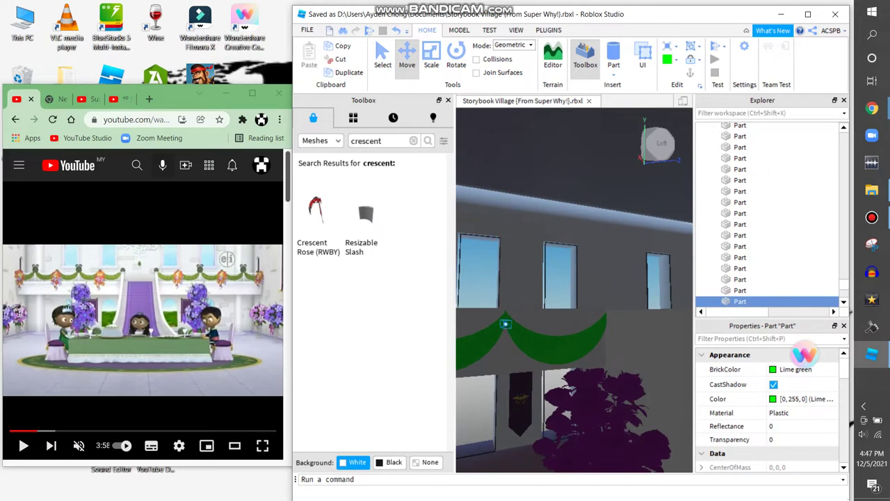
pyautogui.scroll(5, 511, 324)
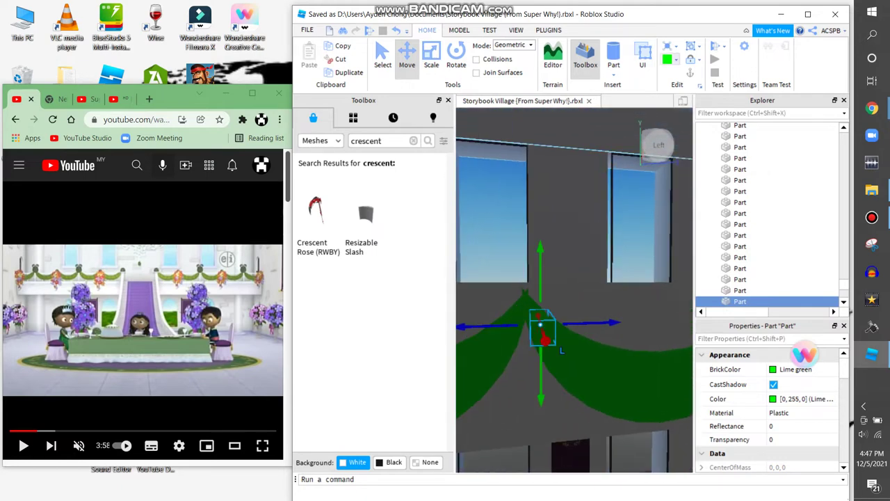
# Recolor the cylinder Deep orange and scale it up so it covers the joint between the two swags
pyautogui.click(671, 59)
pyautogui.click(646, 162)
pyautogui.hotkey('ctrl', '3')
pyautogui.click(562, 350)
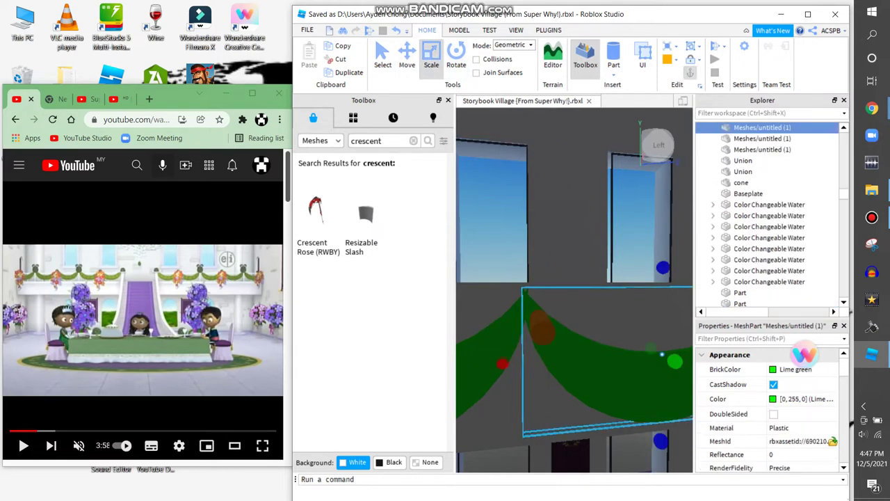
pyautogui.hotkey('ctrl', 'z')
pyautogui.hotkey('ctrl', 'z')
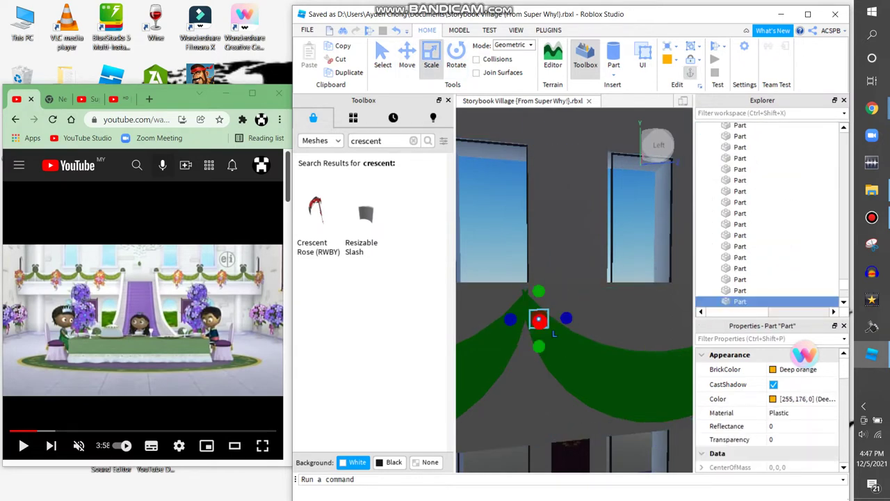
pyautogui.hotkey('ctrl', 'z')
pyautogui.hotkey('ctrl', 'z')
pyautogui.hotkey('ctrl', 'z')
pyautogui.hotkey('ctrl', 'z')
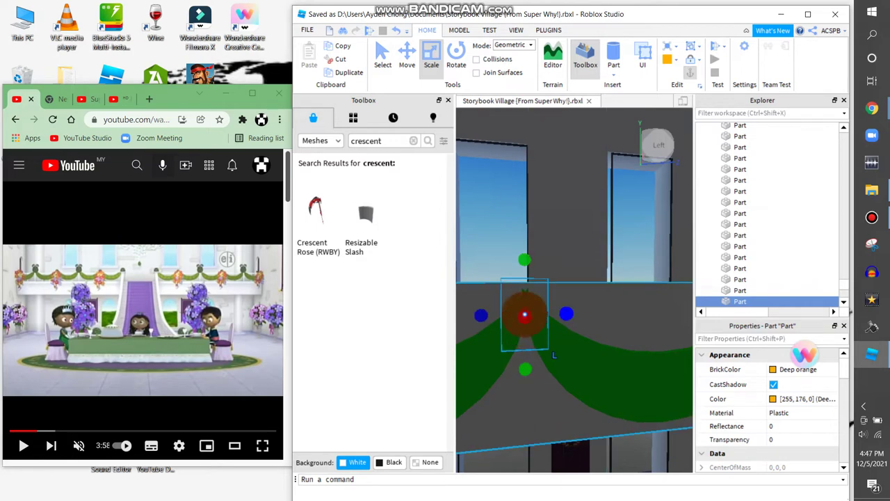
# Undo the last scale changes made to the orange cylinder between the two green swags
pyautogui.hotkey('ctrl', 'z')
pyautogui.hotkey('ctrl', 'z')
pyautogui.hotkey('ctrl', 'z')
pyautogui.hotkey('ctrl', 'z')
pyautogui.hotkey('ctrl', 'z')
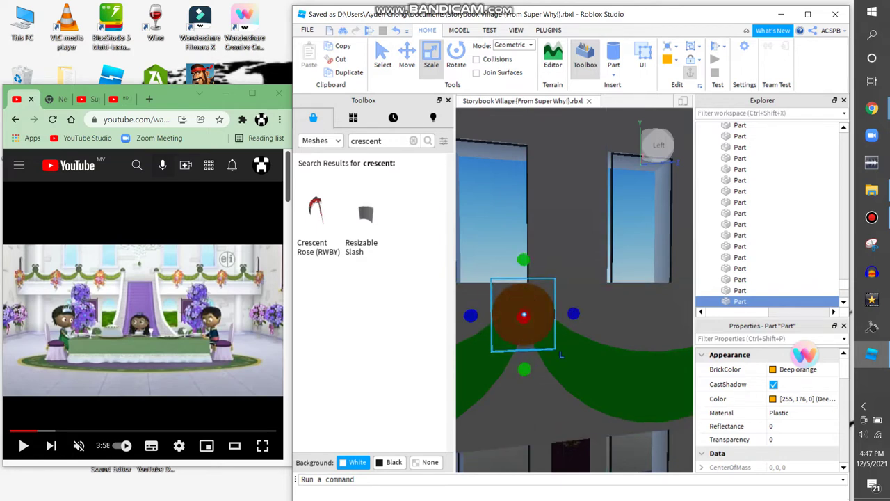
pyautogui.press('s')
pyautogui.press('s')
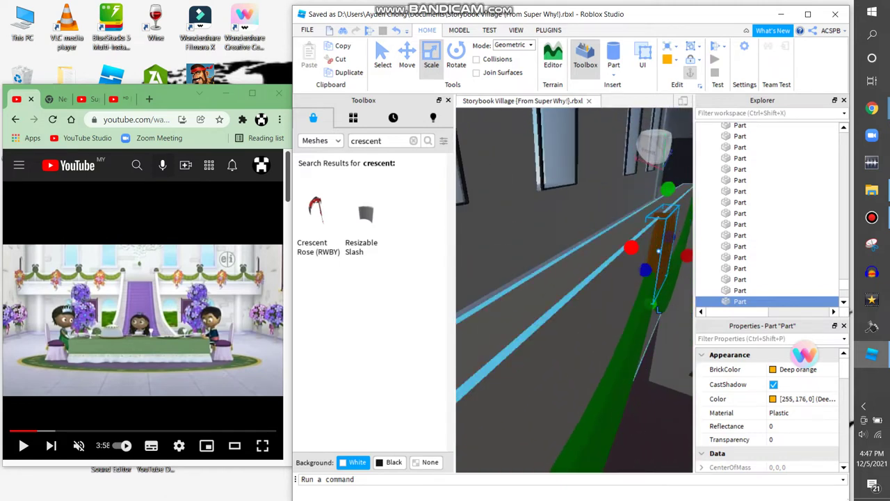
# Place a copy of the orange cylinder at the wall end of the swags and recolor it Slime green
pyautogui.press('f')
pyautogui.hotkey('ctrl', '2')
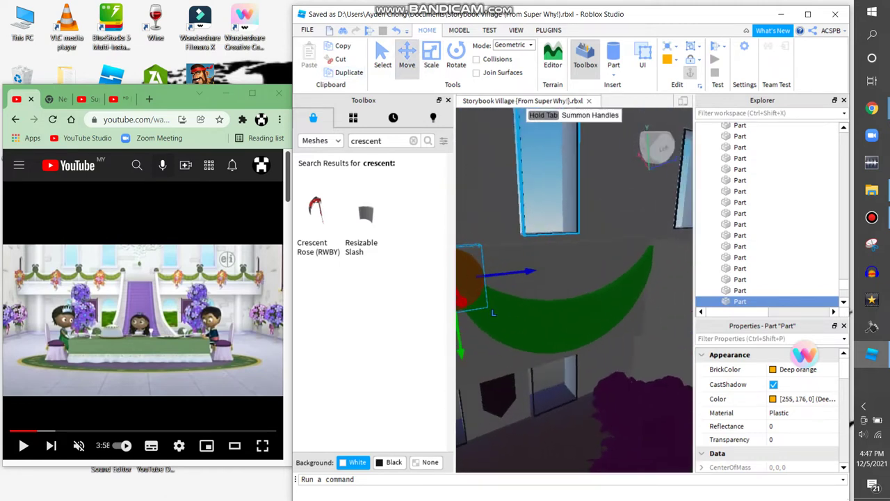
pyautogui.press('s')
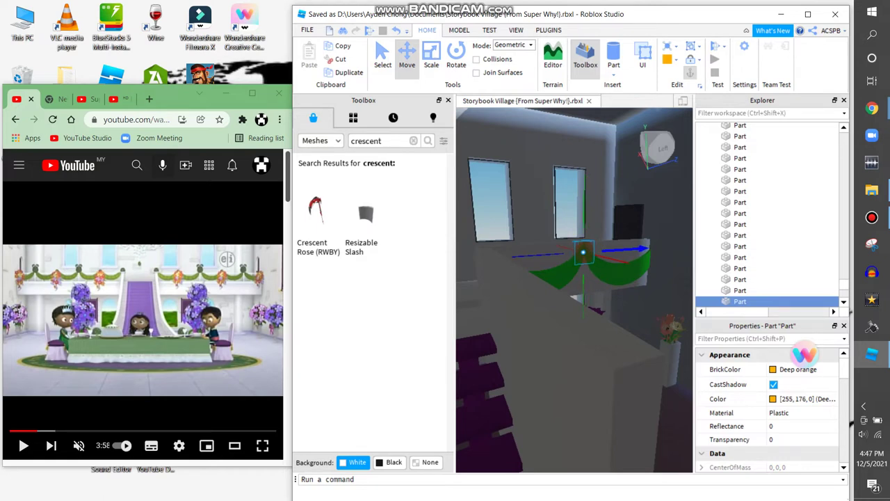
pyautogui.press('Left')
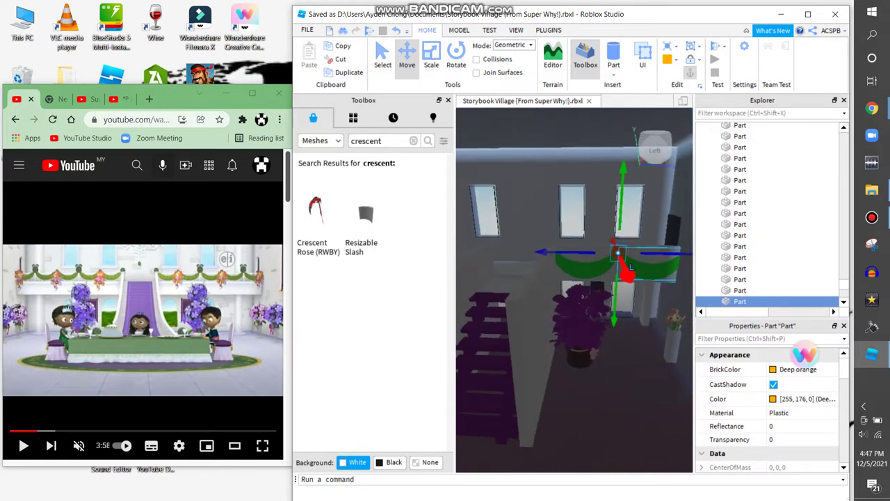
pyautogui.press('f')
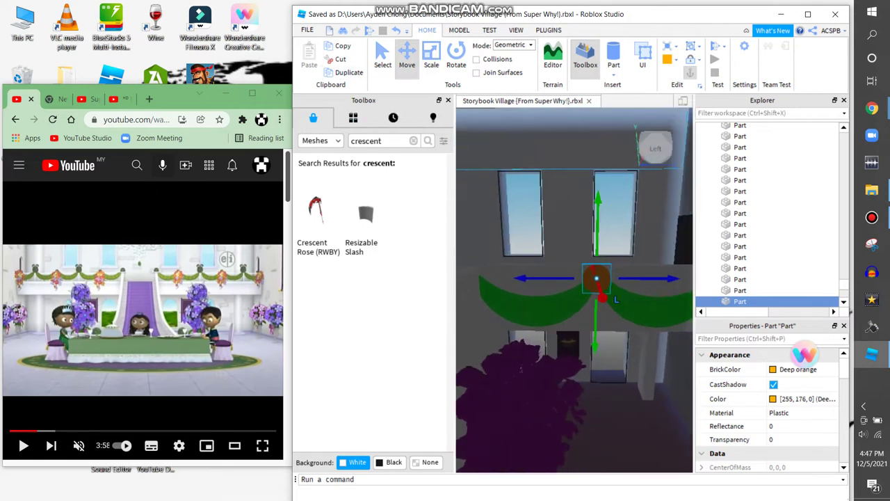
pyautogui.click(671, 60)
pyautogui.click(694, 79)
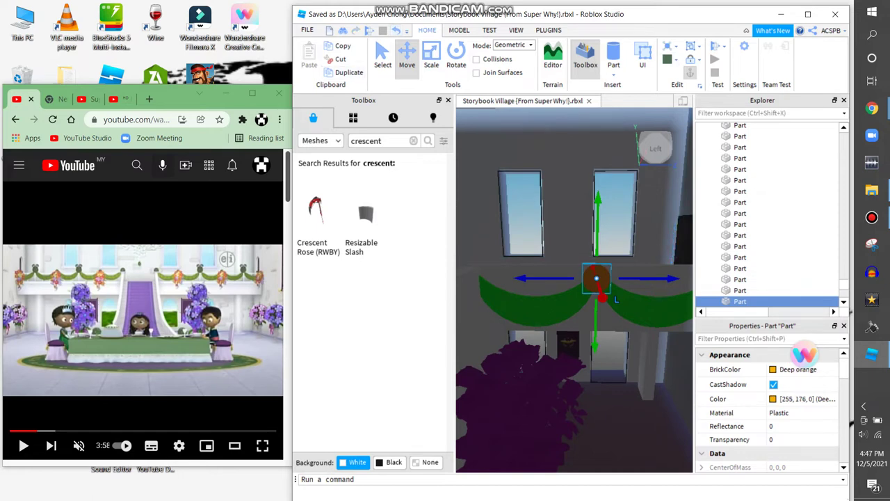
pyautogui.press('d')
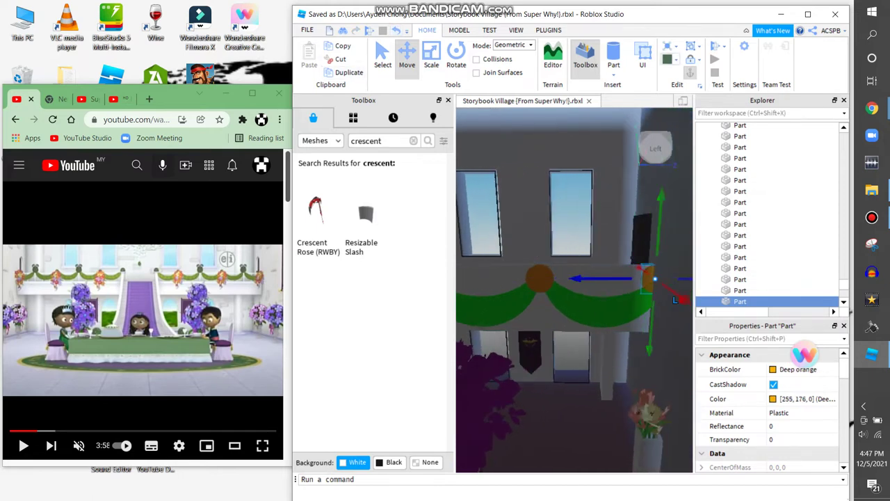
pyautogui.hotkey('ctrl', 'y')
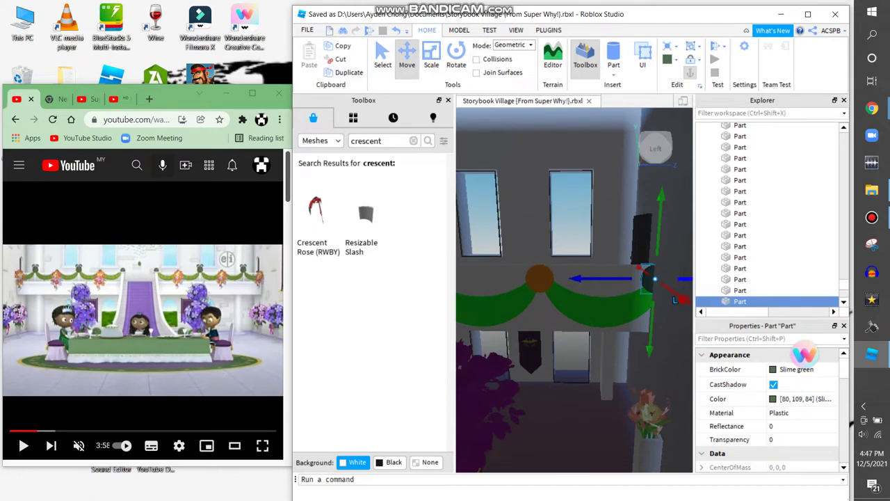
# Place copies of the Slime green cylinder at the swag ends beside the stairs on both balconies
pyautogui.press('a')
pyautogui.press('a')
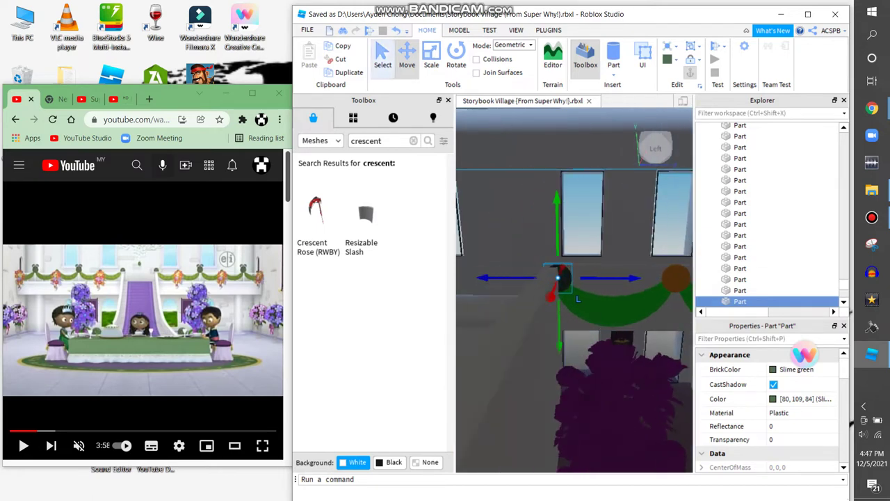
pyautogui.press('d')
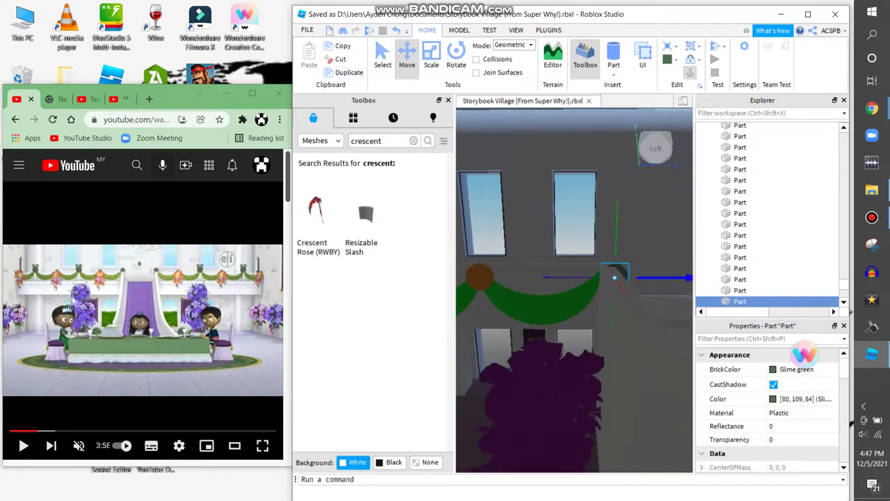
pyautogui.press('a')
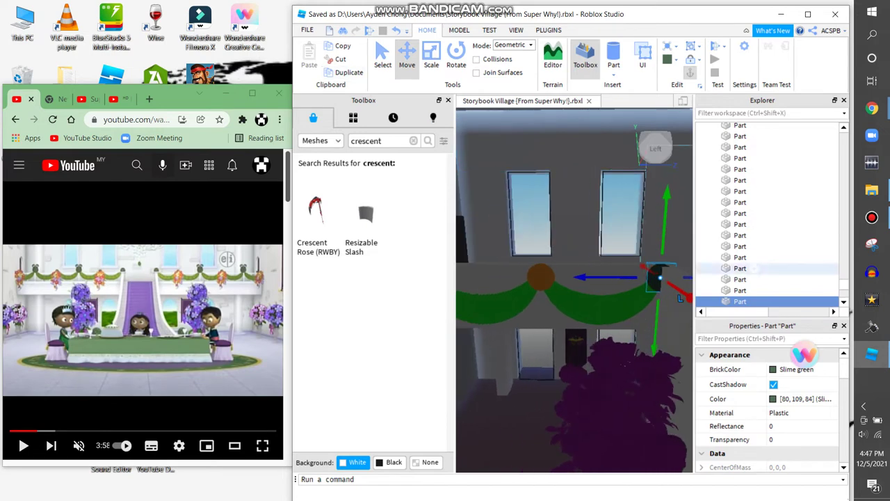
pyautogui.press('d')
pyautogui.press('w')
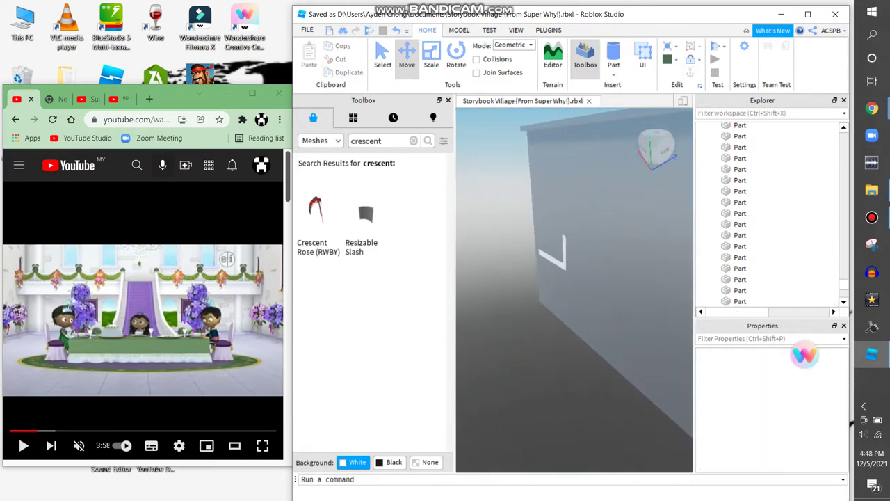
# Save the Storybook Village place to its file
pyautogui.click(307, 30)
pyautogui.click(334, 111)
pyautogui.press('d')
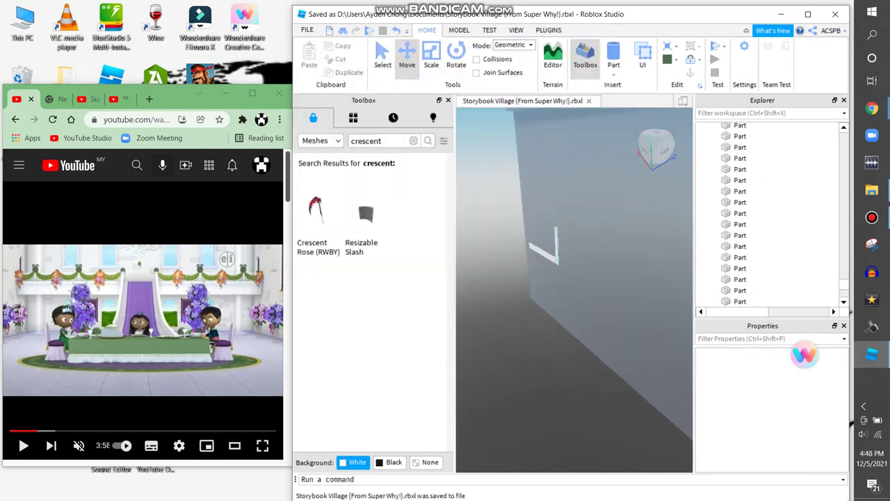
# View the decorated hall from the table, rewind the reference video to its start and close its browser tab
pyautogui.press('s')
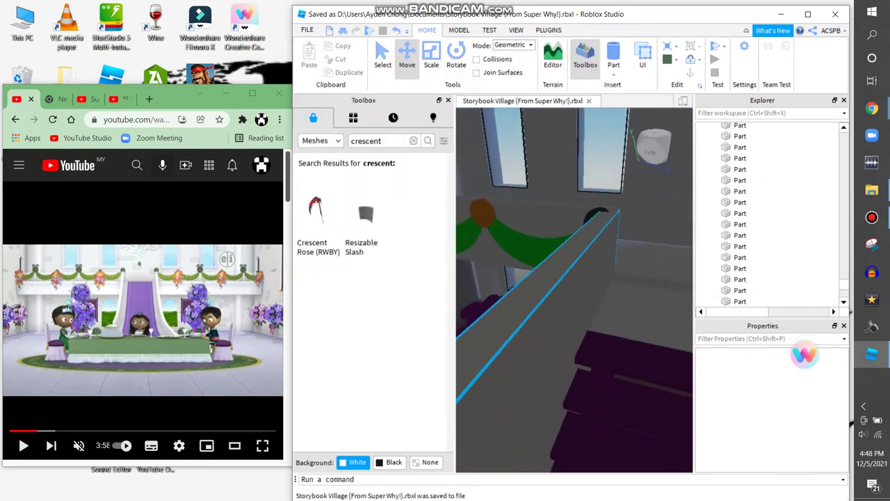
pyautogui.moveTo(586, 168); pyautogui.dragTo(587, 199, button='right')
pyautogui.moveTo(574, 288); pyautogui.dragTo(504, 289, button='right')
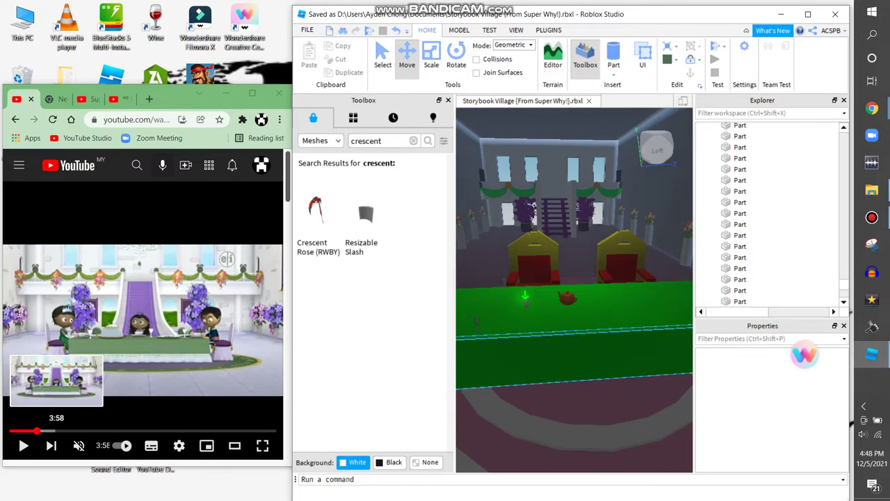
pyautogui.moveTo(36, 431); pyautogui.dragTo(10, 431)
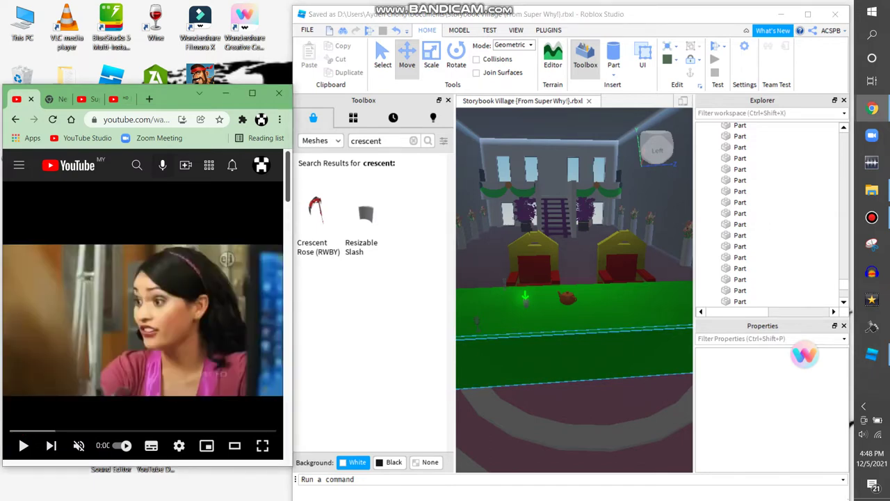
pyautogui.hotkey('ctrl', 'w')
# Save the place again while facing the arched doorway, and maximize the Roblox Studio window
pyautogui.moveTo(573, 289); pyautogui.dragTo(518, 258, button='right')
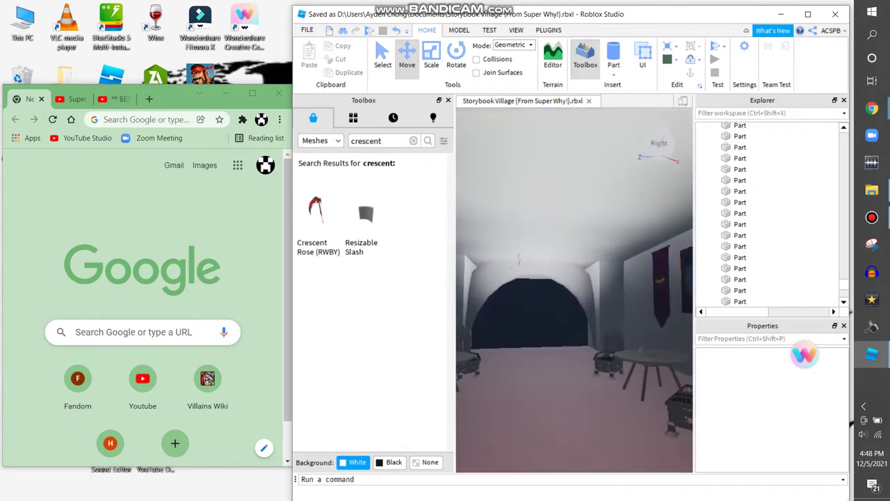
pyautogui.hotkey('alt', 'f')
pyautogui.press('Escape')
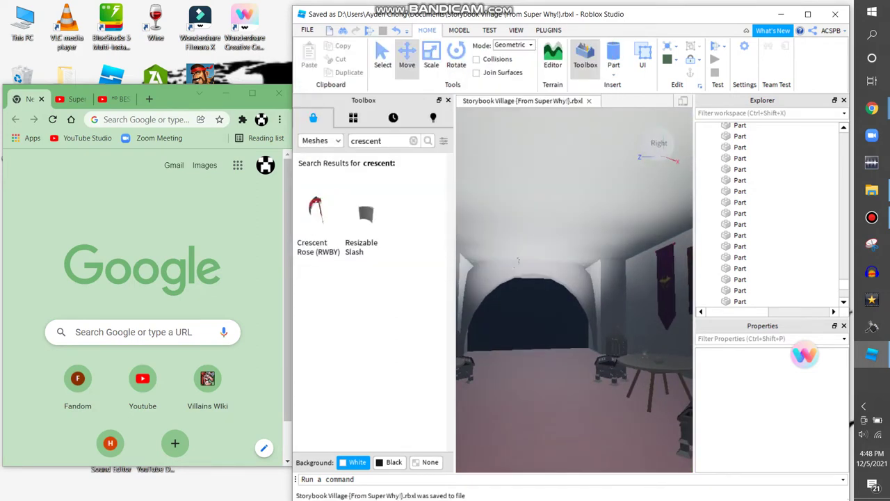
pyautogui.hotkey('alt', 'f')
pyautogui.press('Escape')
pyautogui.press('super+Up')
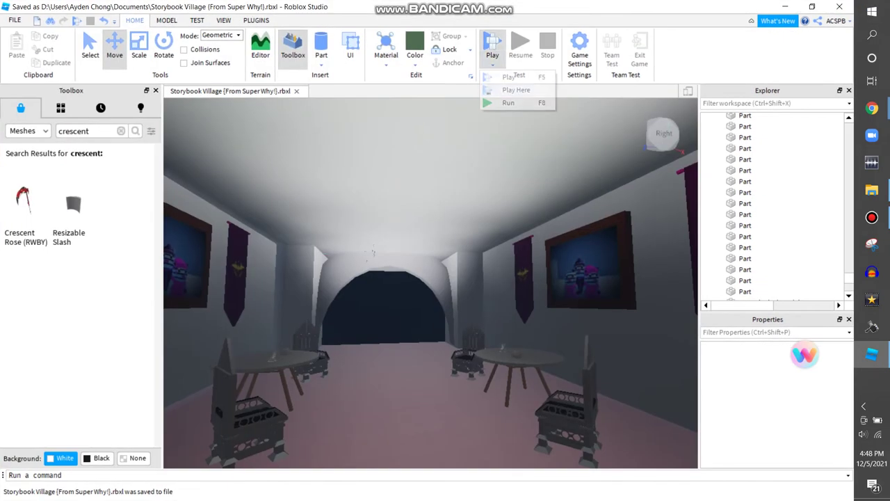
# Start a Play Here test, walk the avatar around the palace hall and cancel the Chair of Empire purchase
pyautogui.press('Return')
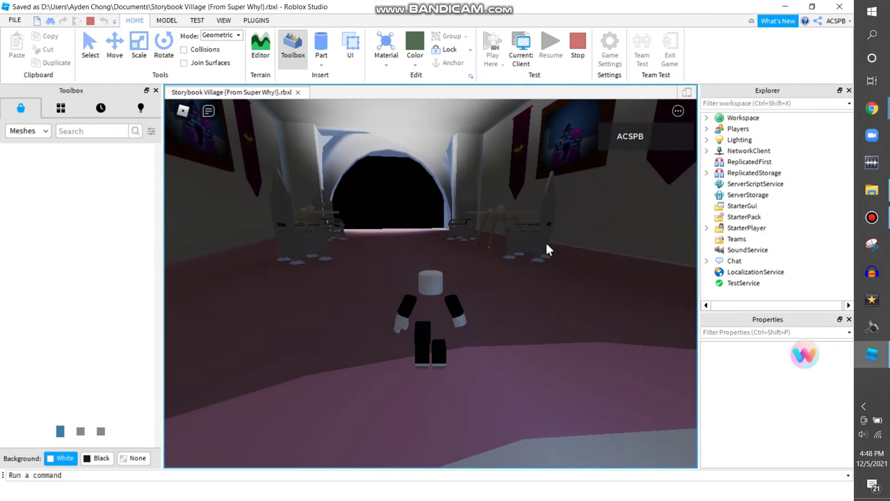
pyautogui.press('w')
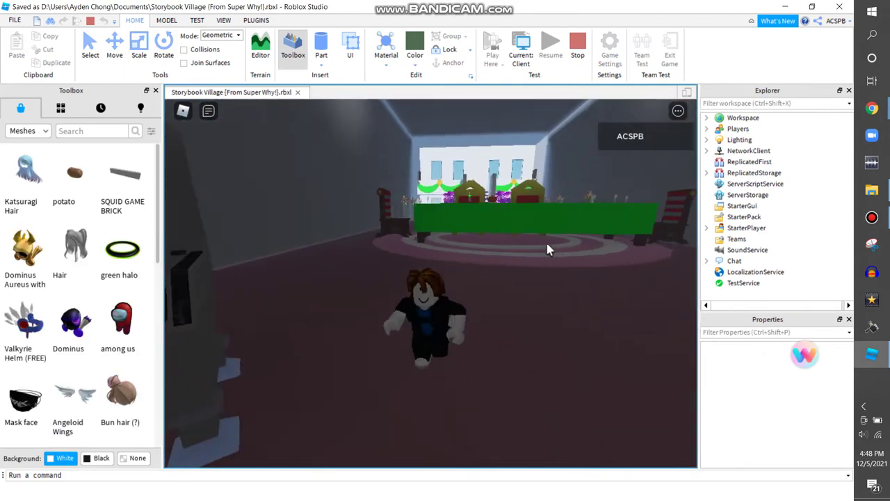
pyautogui.moveTo(557, 246); pyautogui.dragTo(574, 225, button='right')
pyautogui.press('w')
pyautogui.press('space')
pyautogui.press('w')
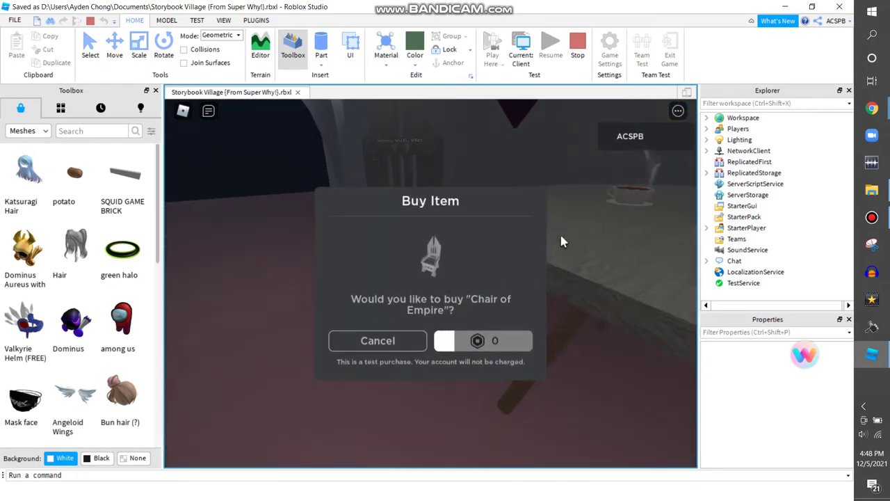
pyautogui.click(379, 340)
pyautogui.press('w')
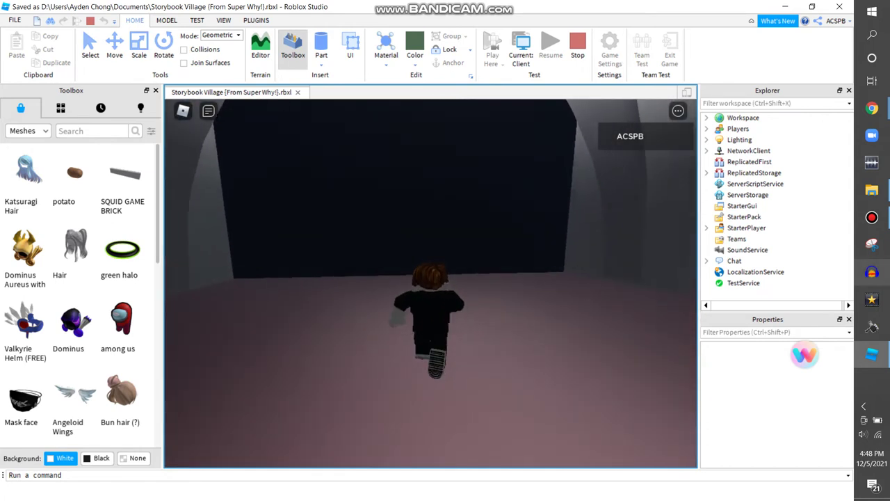
# Walk the avatar over the white pad to test travel between hall and castle entrance, and stop the playtest
pyautogui.scroll(5, 511, 246)
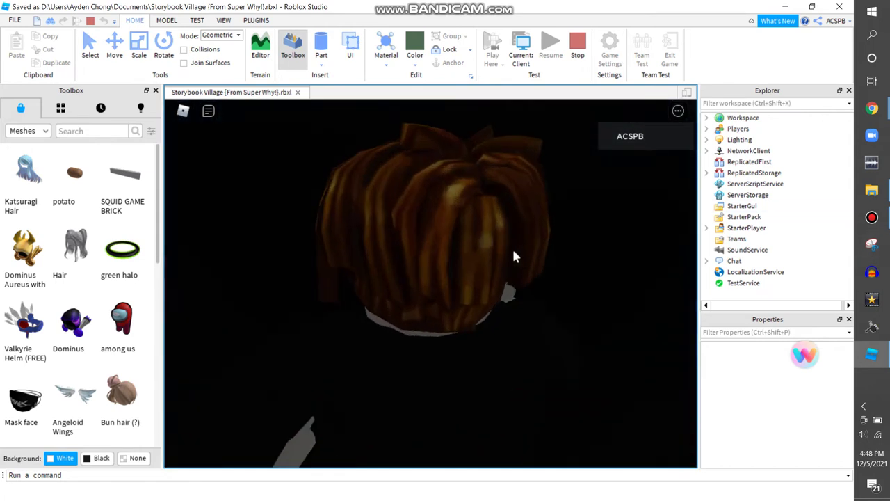
pyautogui.scroll(3, 513, 256)
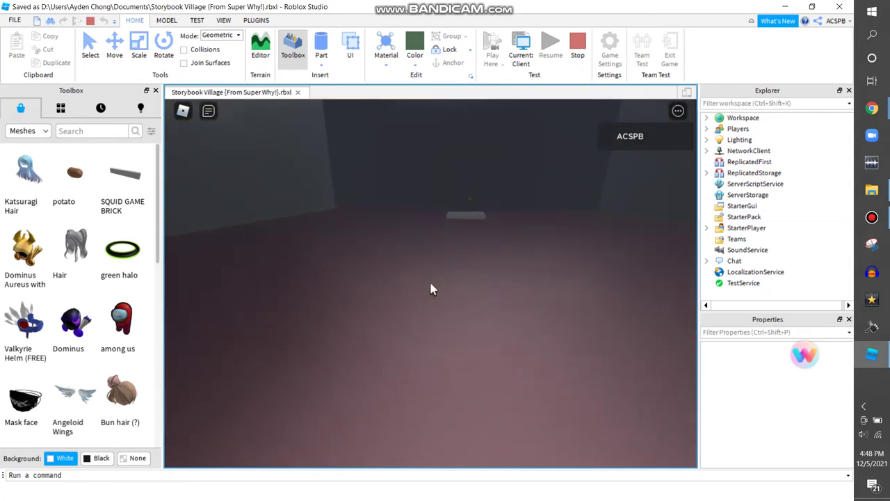
pyautogui.scroll(-5, 431, 285)
pyautogui.press('w')
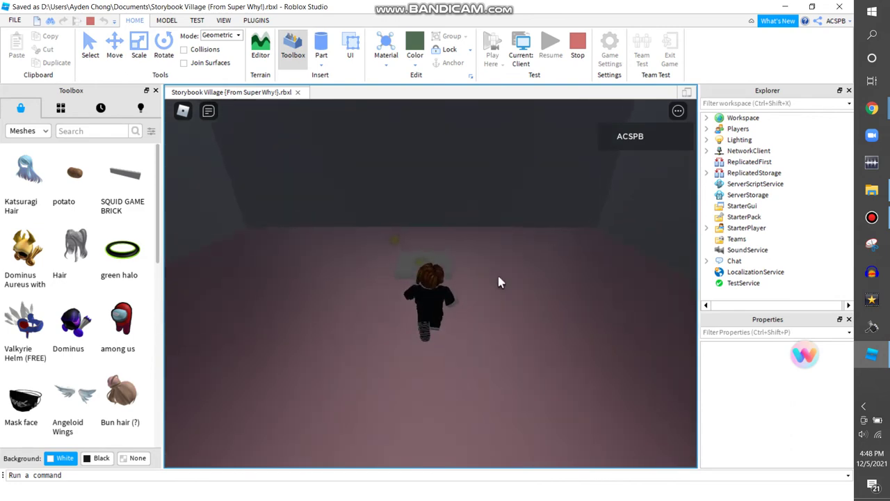
pyautogui.press('w')
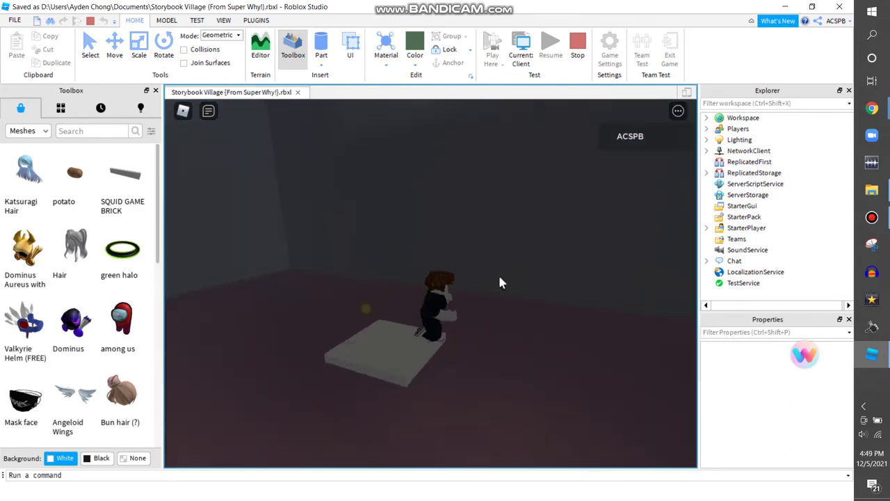
pyautogui.press('w')
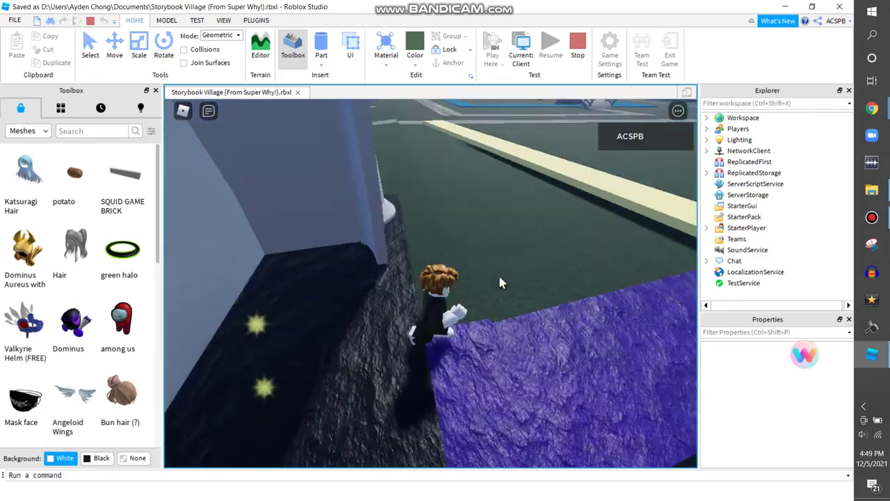
pyautogui.press('w')
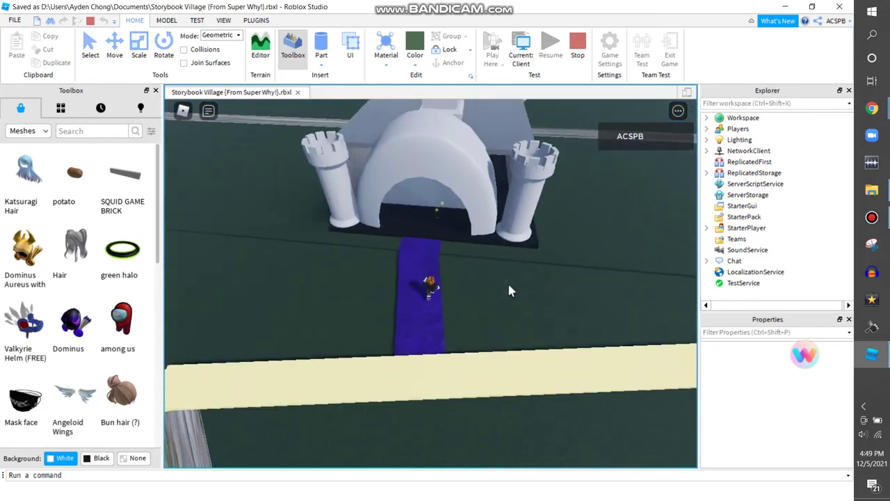
pyautogui.press('w')
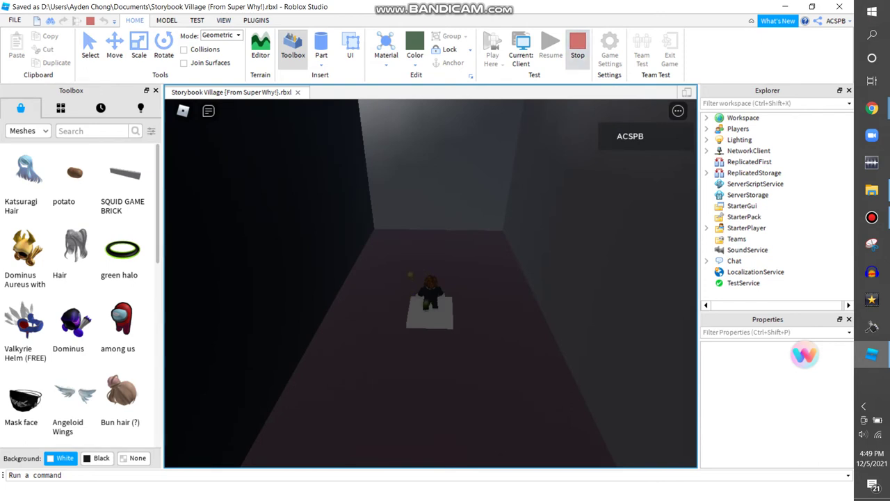
pyautogui.hotkey('shift', 'F5')
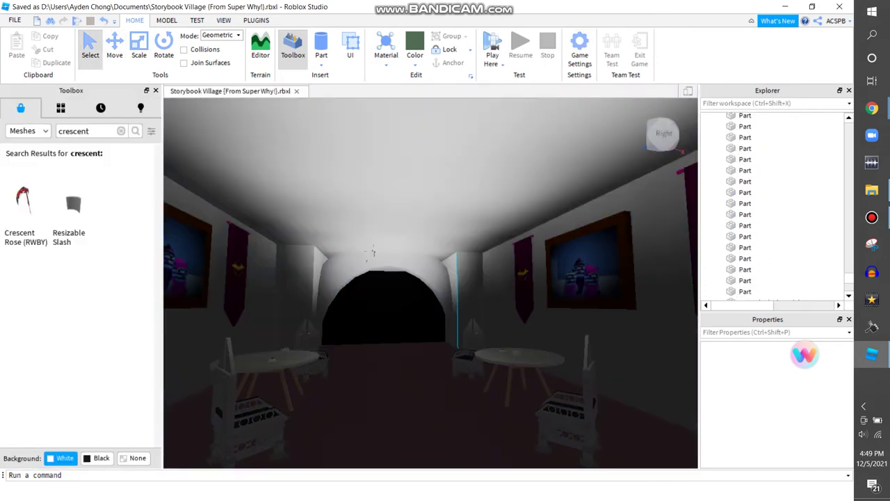
# Fly across the village and examine the castle's black entrance part, plain outer walls and roof
pyautogui.press('w')
pyautogui.press('w')
pyautogui.press('w')
pyautogui.press('w')
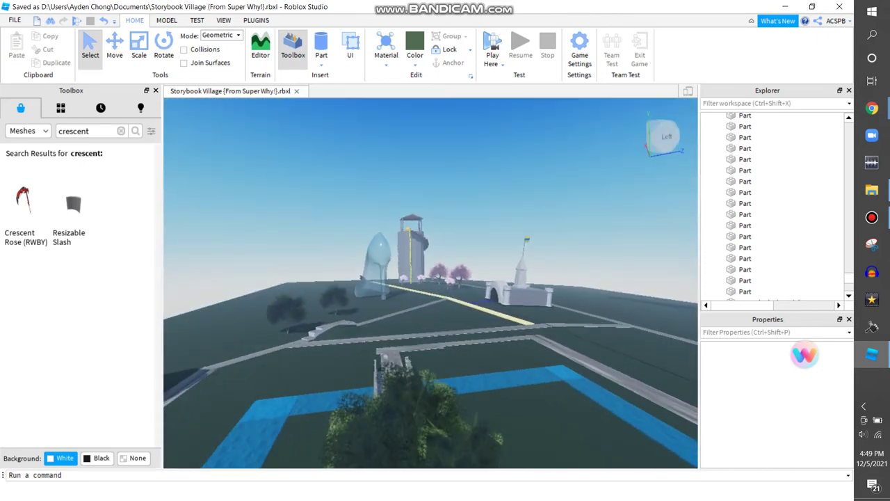
pyautogui.press('w')
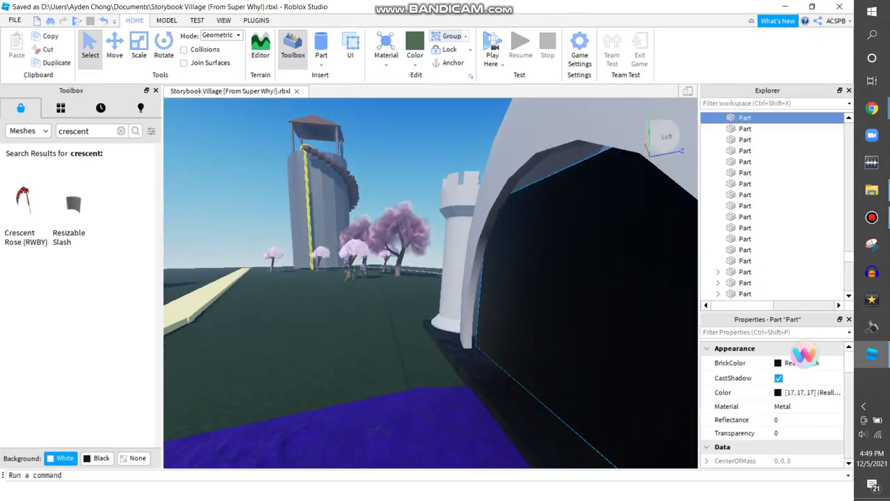
pyautogui.press('w')
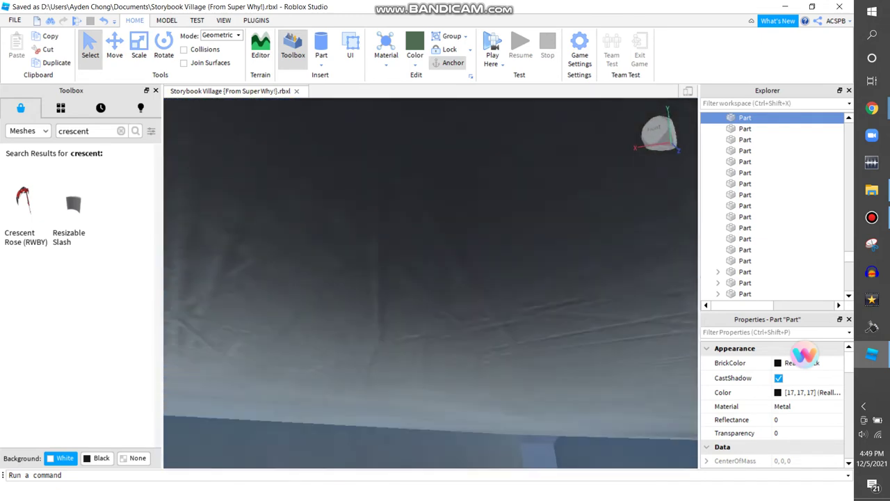
pyautogui.press('s')
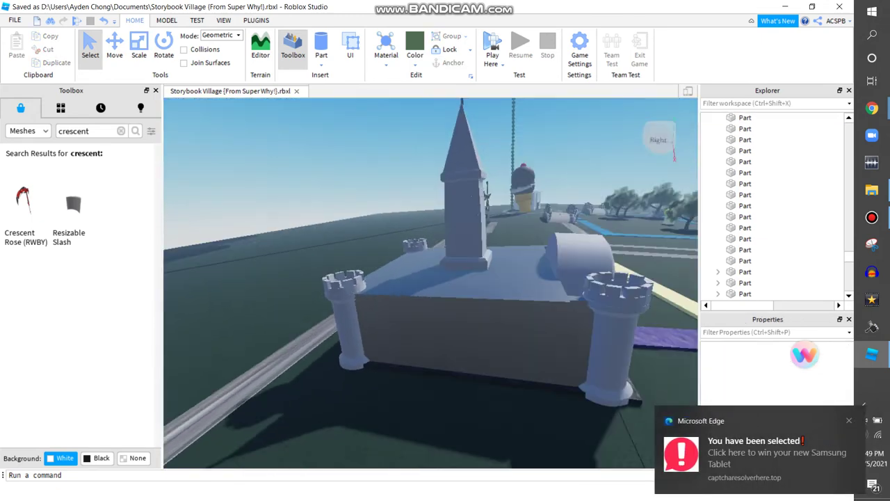
pyautogui.press('a')
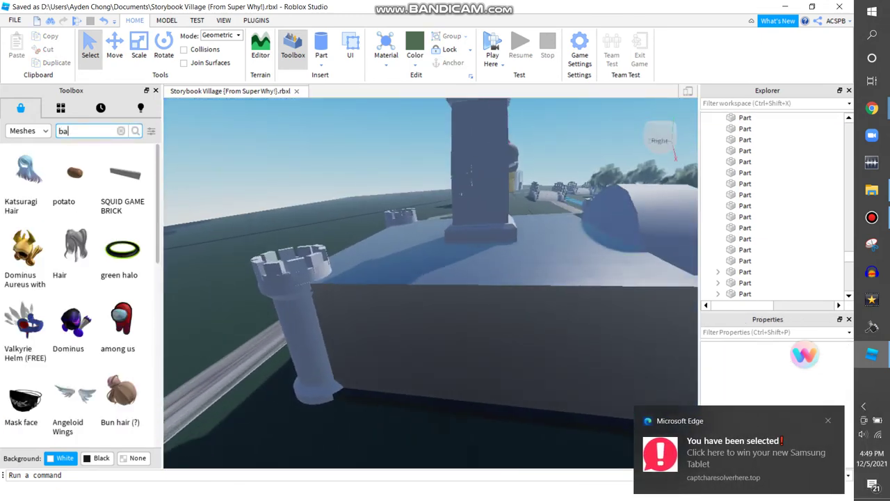